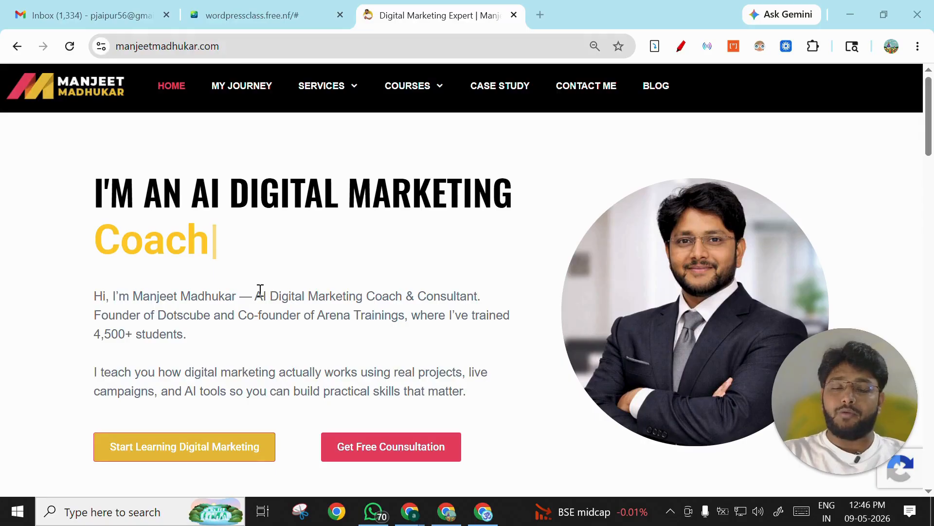
Open the course enquiry popup from the reference site's Start Learning Digital Marketing link to view its form.
scroll(265, 293, down, 1)
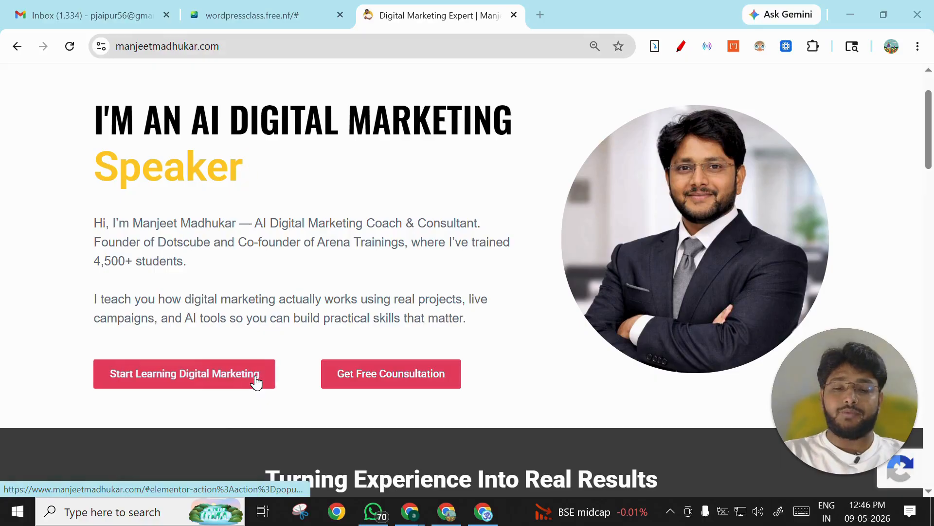
click(204, 383)
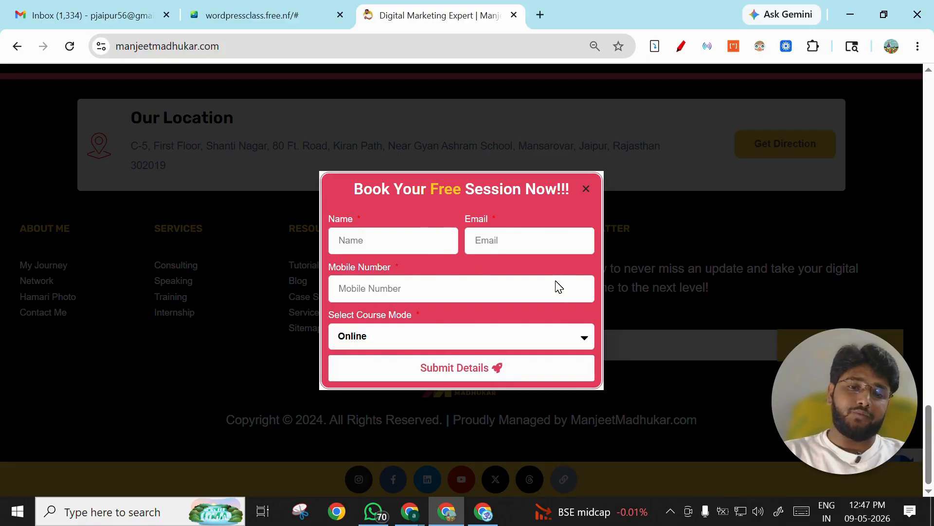
Open the wordpressclass.free.nf admin dashboard in a new tab and place that tab ahead of the live site's tab.
click(232, 14)
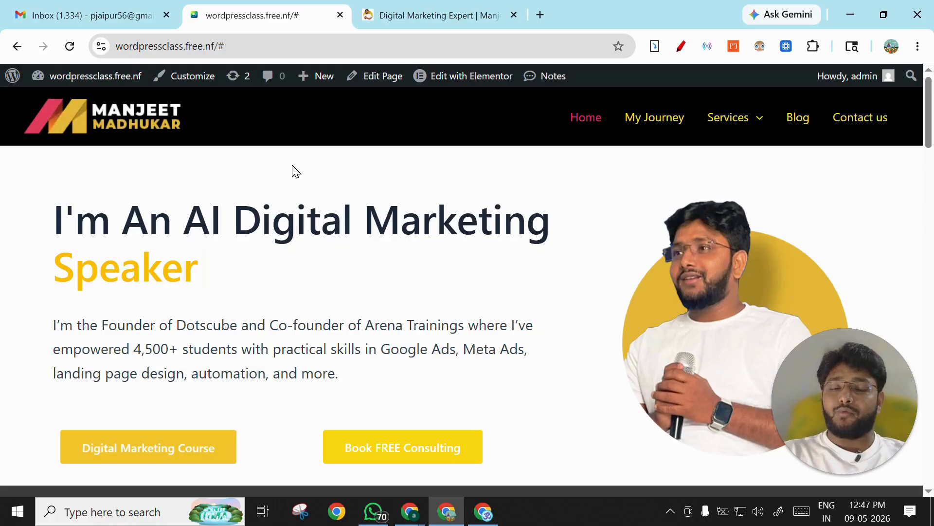
mouse_move(90, 78)
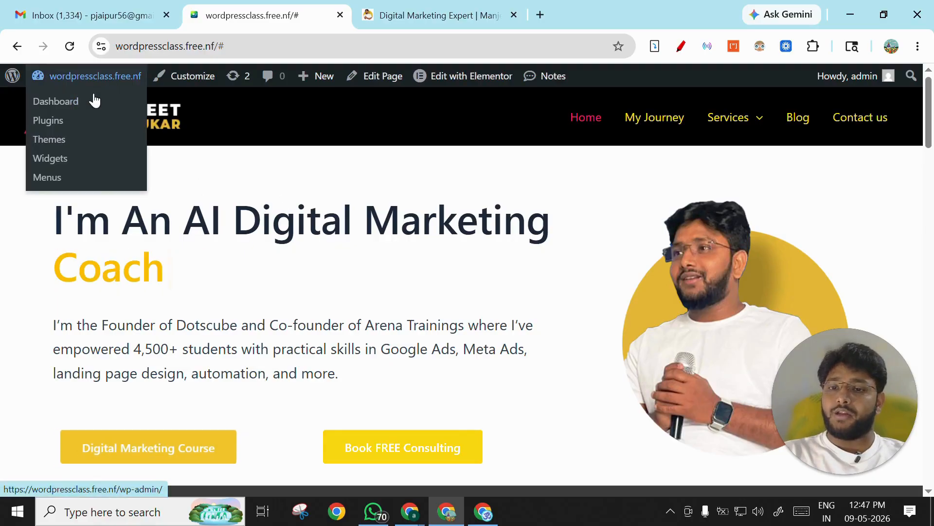
right_click(73, 103)
click(108, 119)
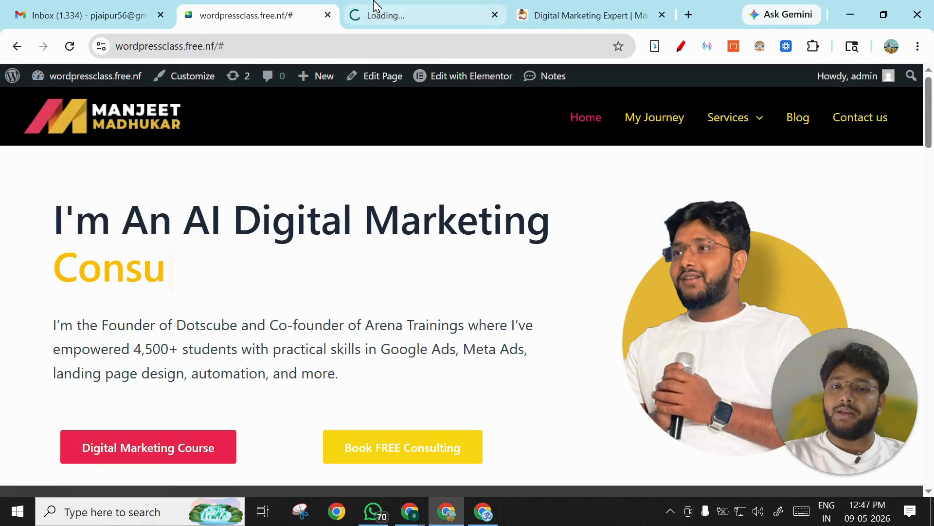
click(378, 11)
drag(352, 6, 268, 9)
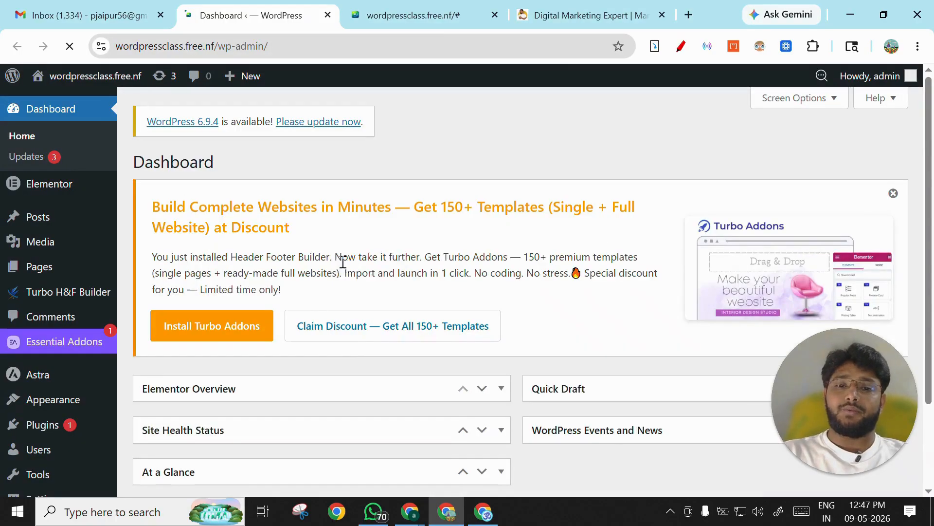
Go through Elementor's editor settings to the Popups list under its templates.
scroll(106, 304, down, 3)
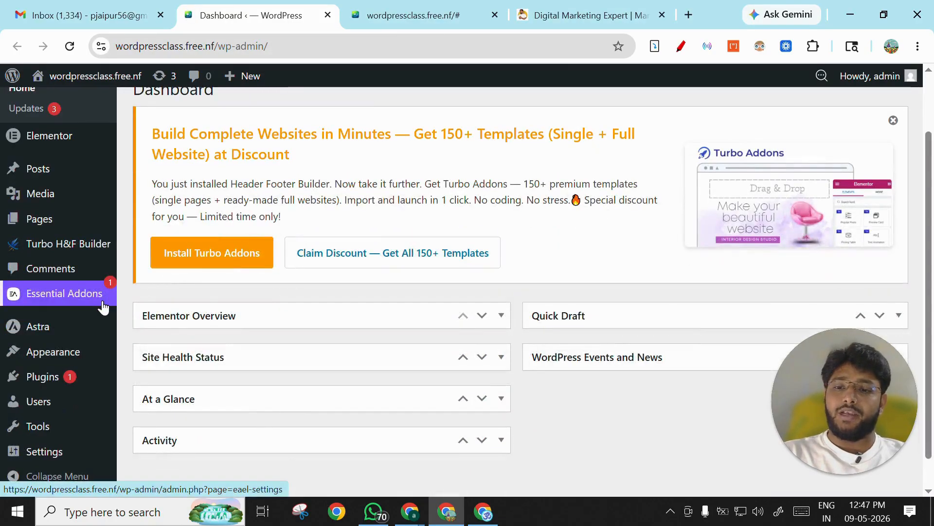
mouse_move(102, 363)
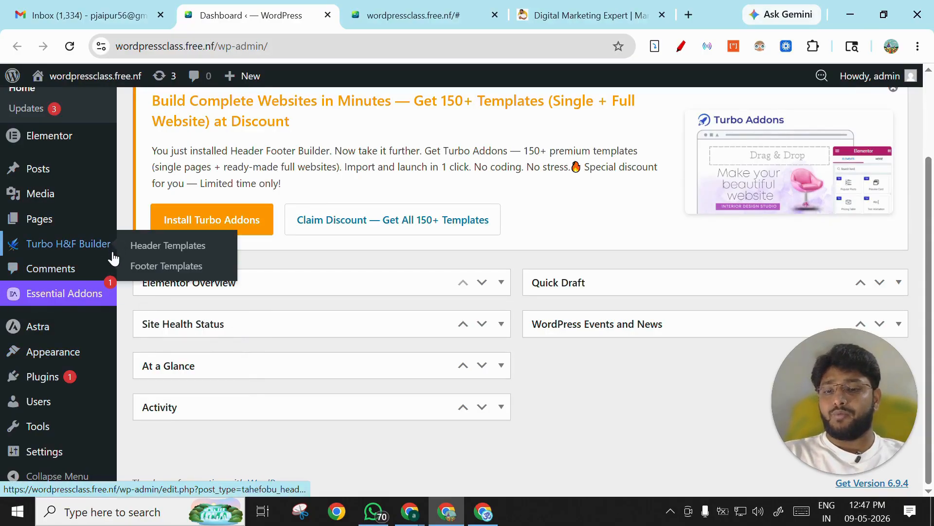
scroll(96, 255, up, 3)
mouse_move(73, 195)
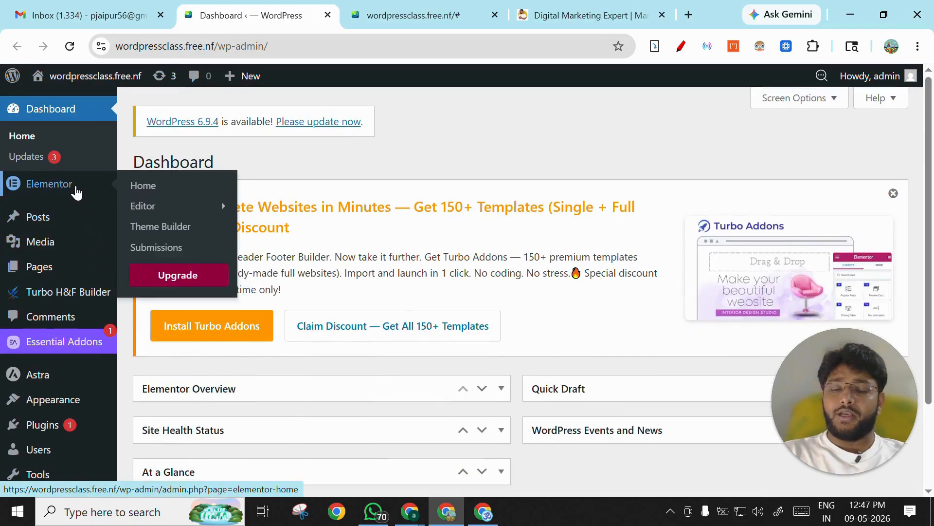
mouse_move(178, 209)
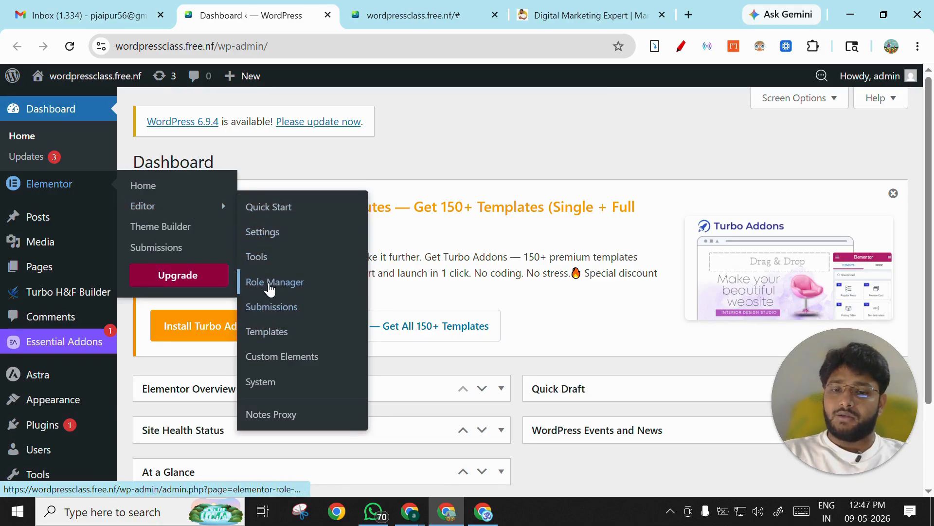
click(269, 236)
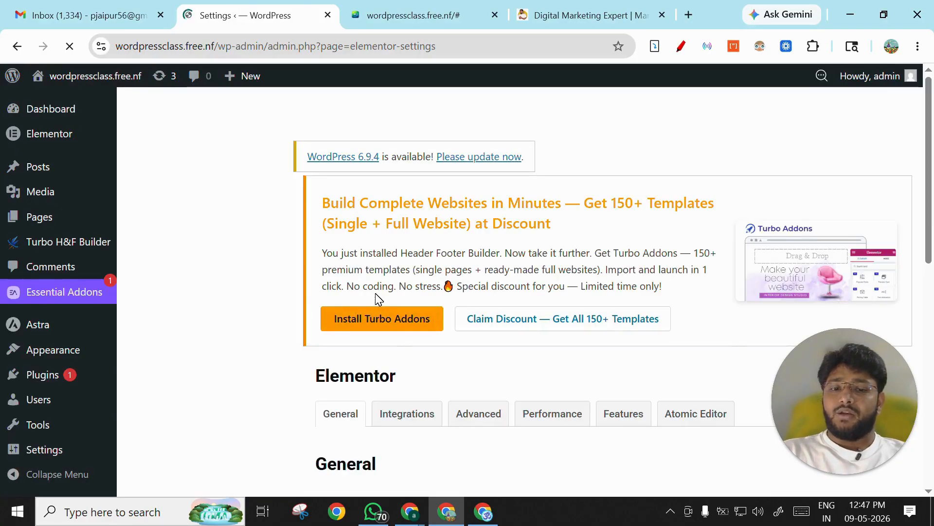
scroll(463, 285, down, 3)
scroll(474, 292, down, 3)
scroll(224, 318, down, 1)
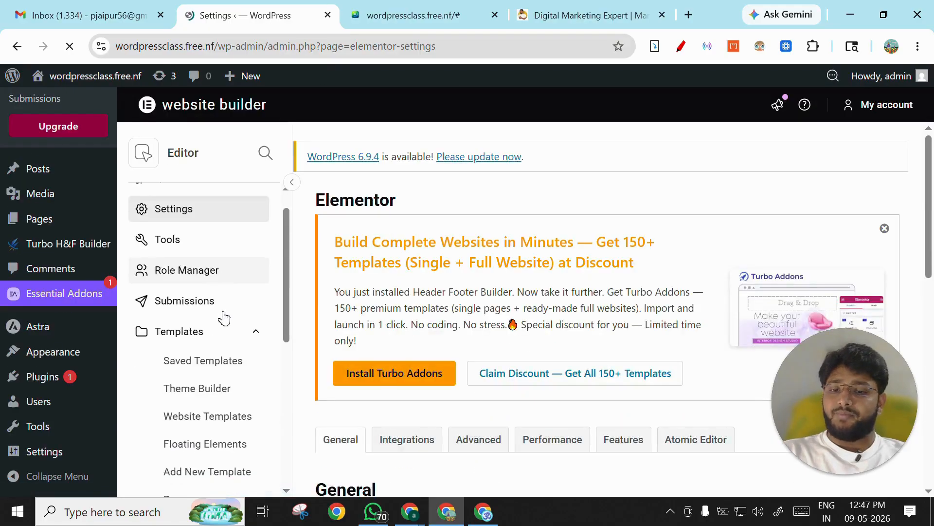
scroll(223, 318, down, 2)
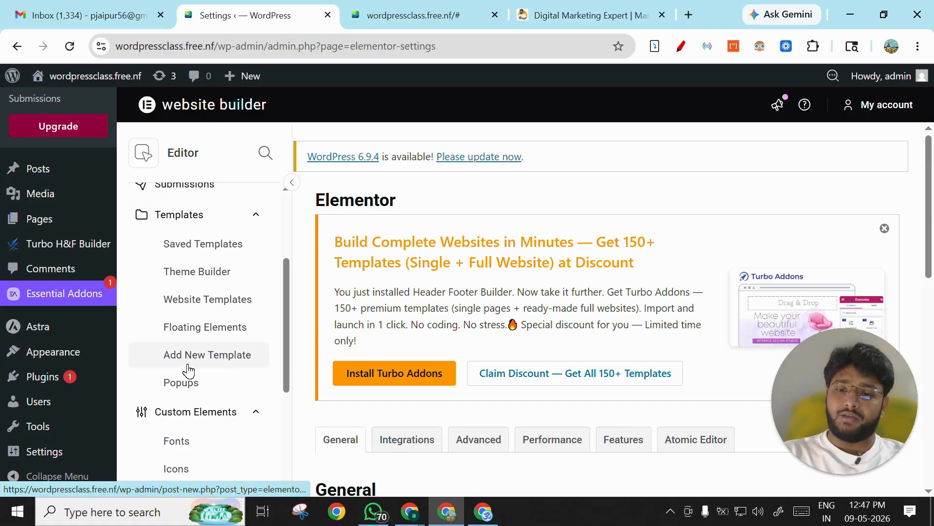
click(192, 389)
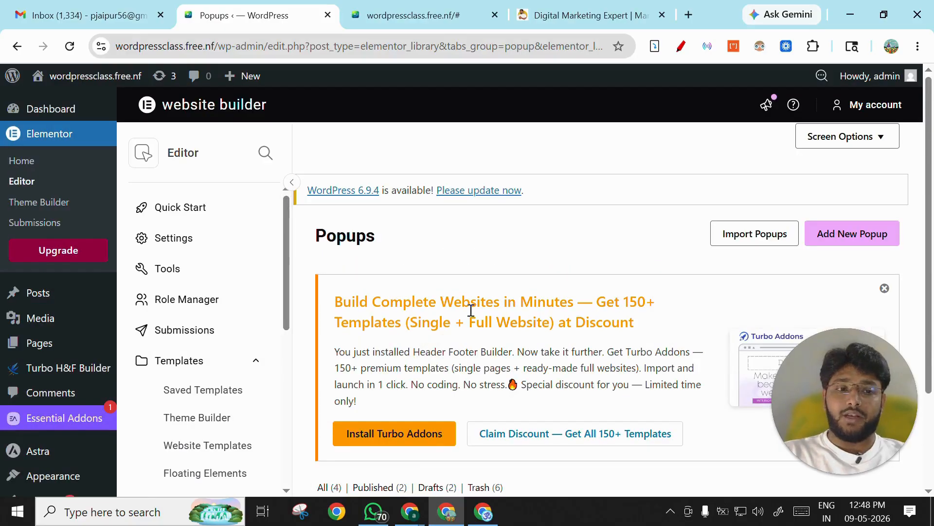
Create a new popup template named "Lead form".
scroll(659, 272, down, 4)
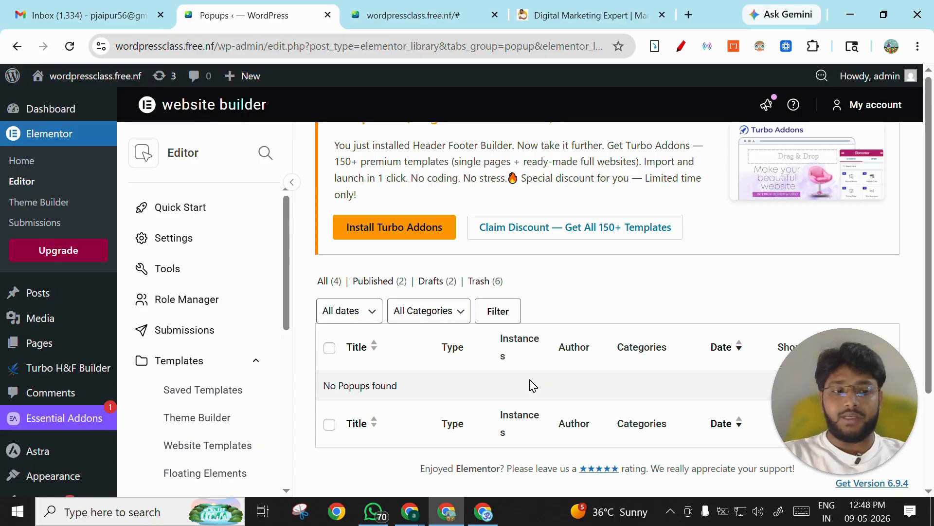
scroll(645, 363, up, 4)
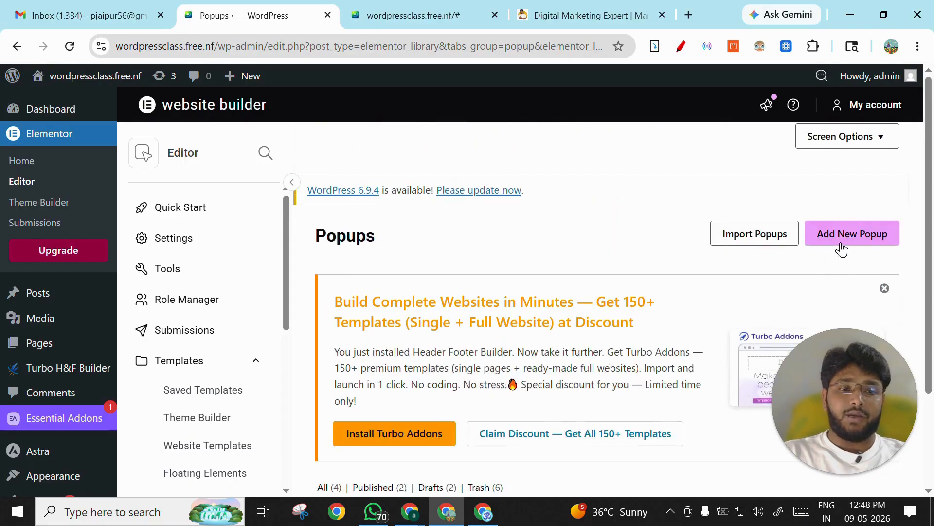
click(844, 239)
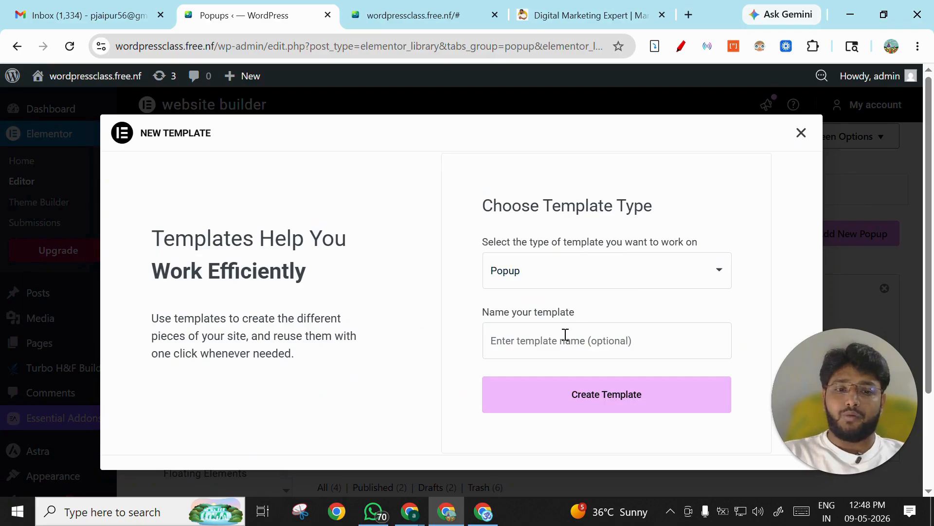
click(570, 340)
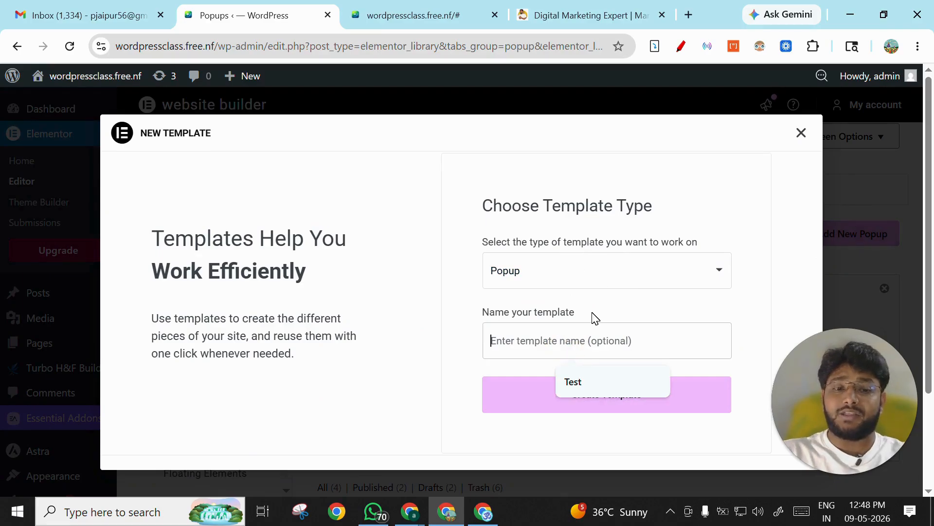
text(Lead form)
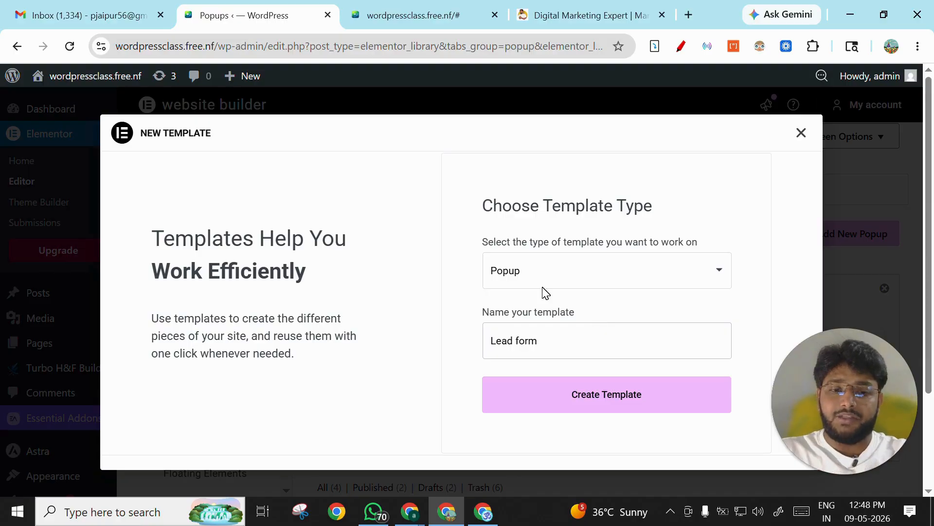
click(543, 305)
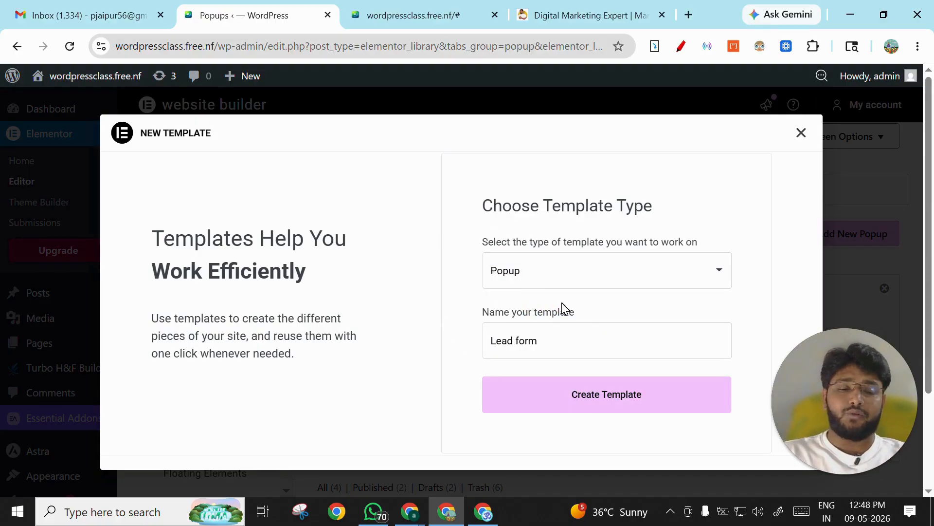
click(589, 398)
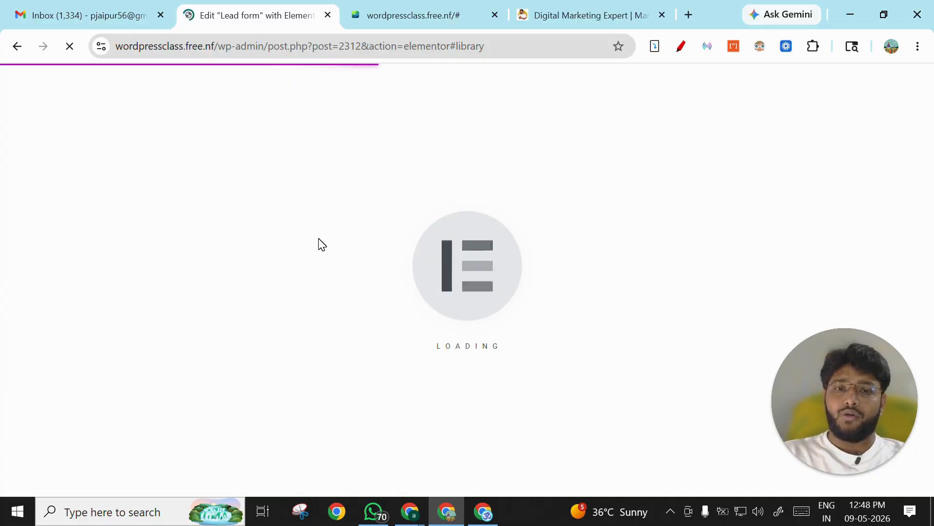
Review the fields of the "Book Your Free Session Now!!!" popup on the reference site and return to the Lead form editor.
click(547, 12)
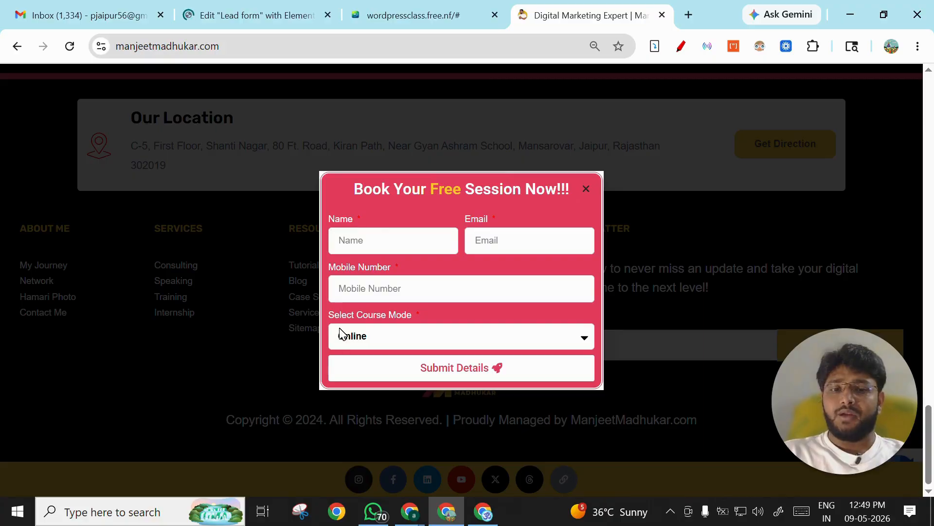
click(290, 17)
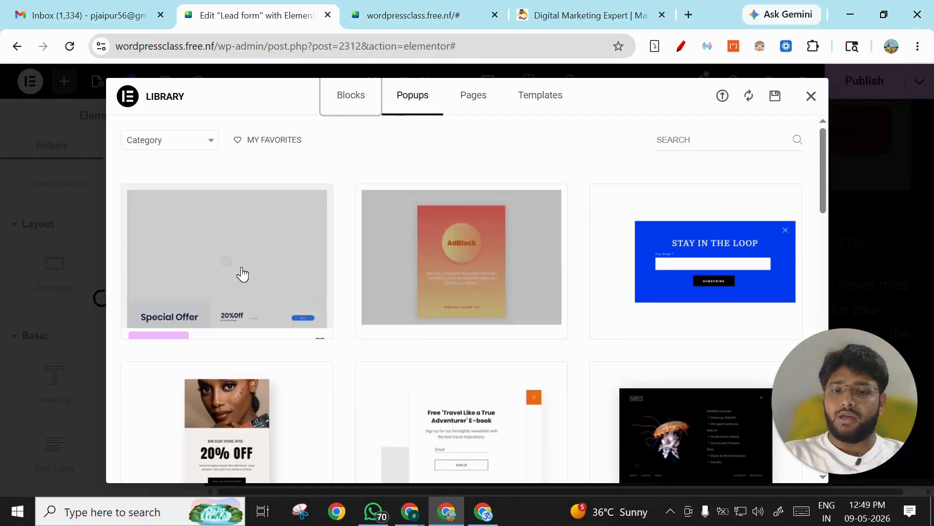
Browse the ready-made popup designs in the template library, from the Special Offer banner to the appointment form.
scroll(638, 273, down, 1)
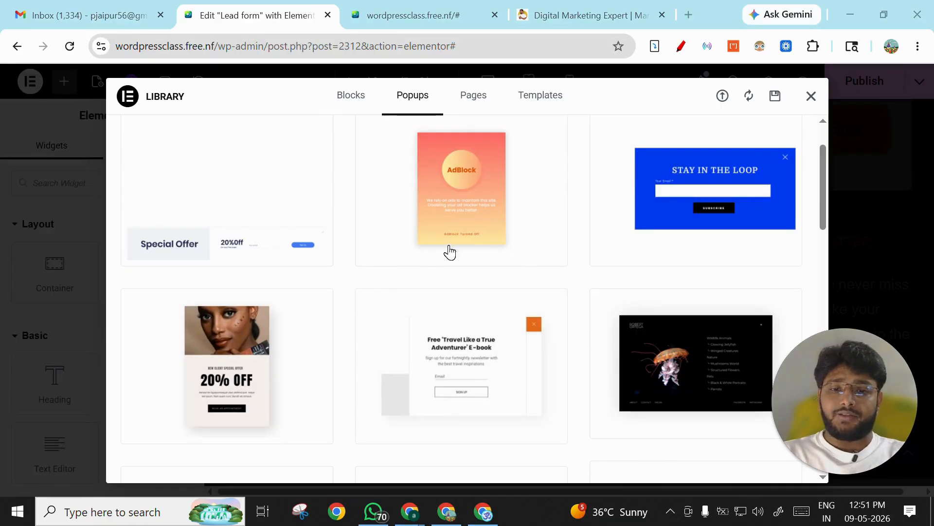
mouse_move(377, 253)
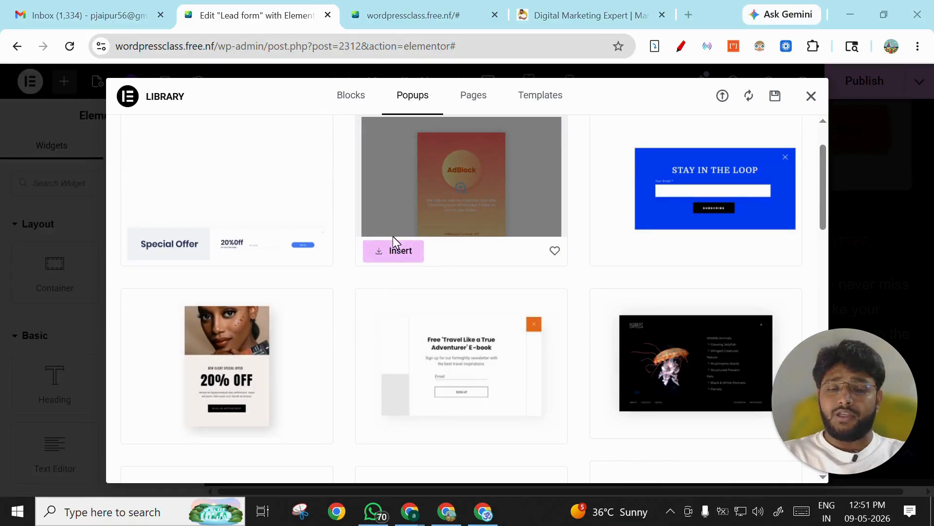
mouse_move(511, 340)
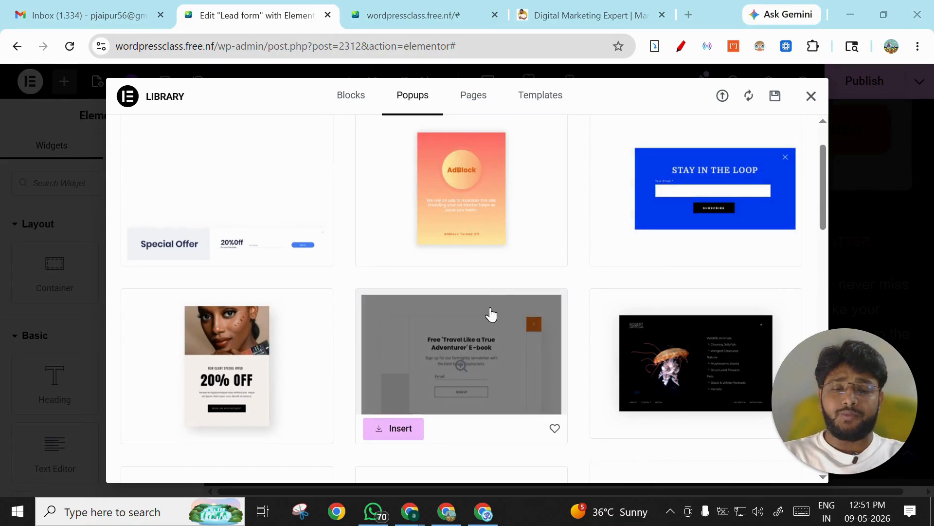
scroll(276, 300, down, 1)
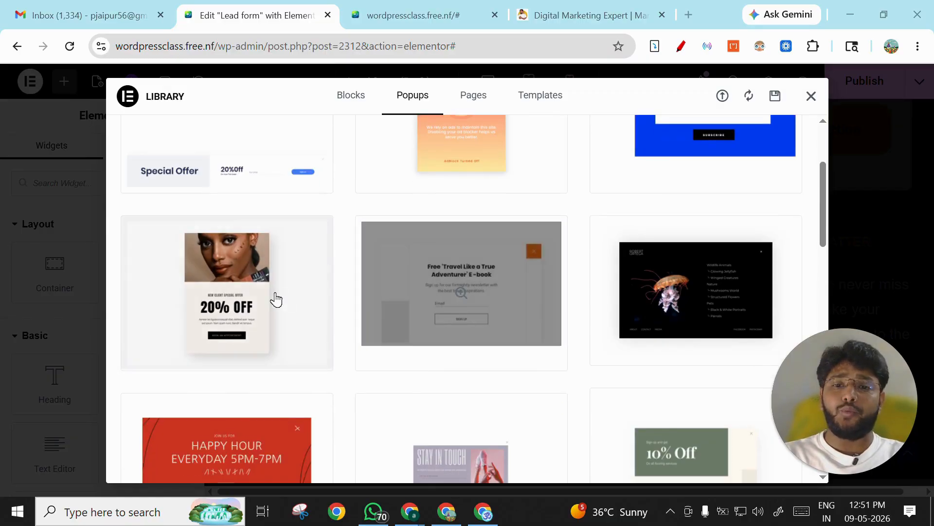
mouse_move(271, 320)
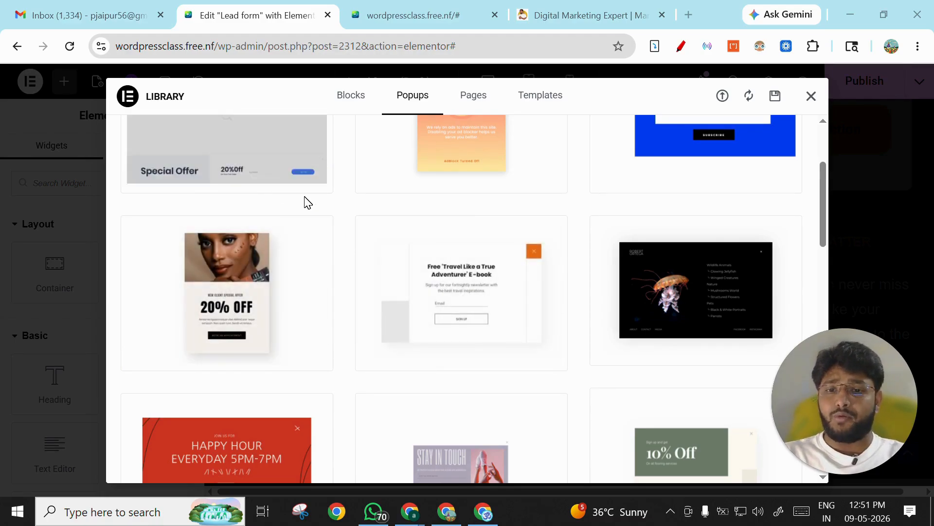
scroll(306, 202, up, 1)
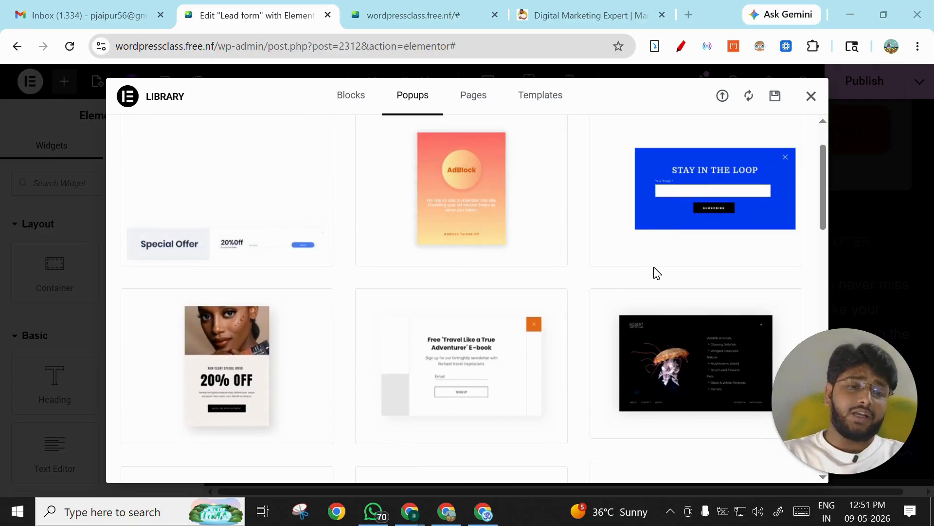
scroll(536, 284, down, 4)
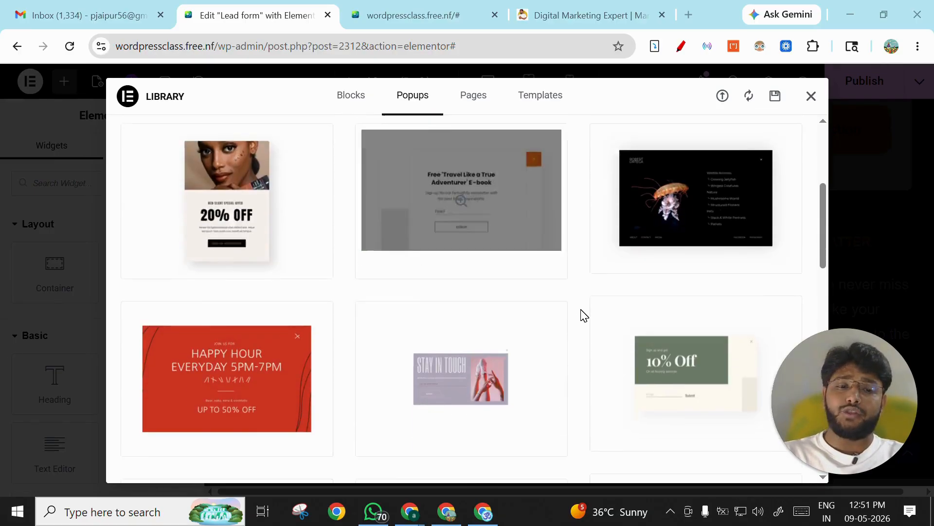
scroll(526, 298, down, 4)
scroll(549, 344, down, 1)
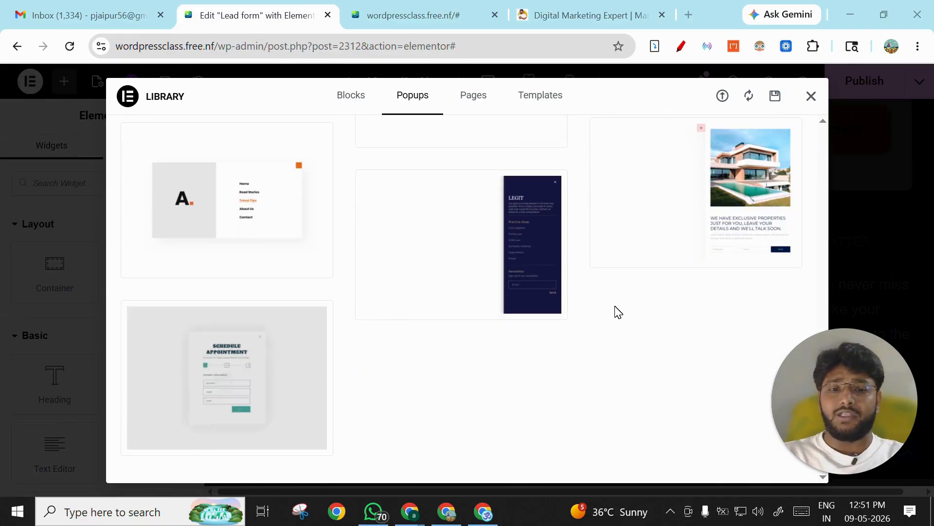
scroll(344, 270, up, 3)
scroll(345, 271, up, 5)
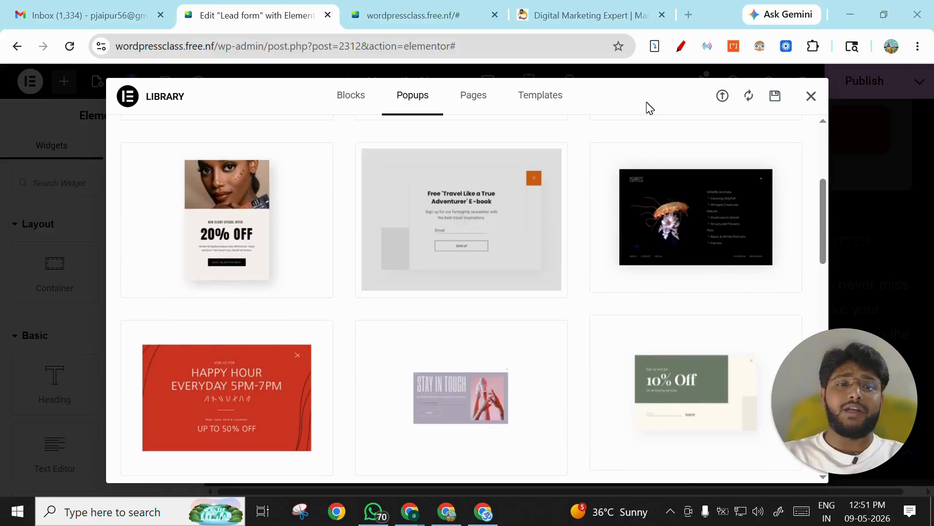
Close the template library and add a single flexbox container with column direction to the empty Lead form popup.
click(811, 97)
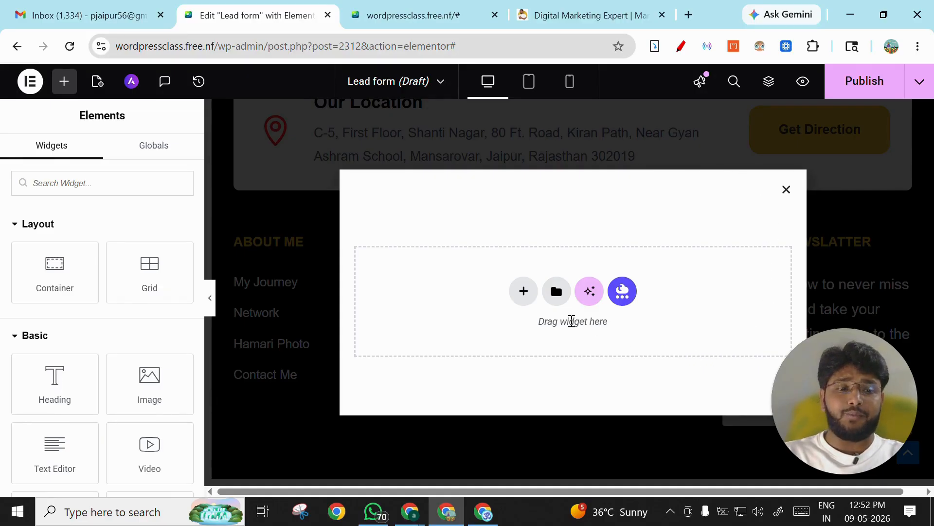
click(522, 292)
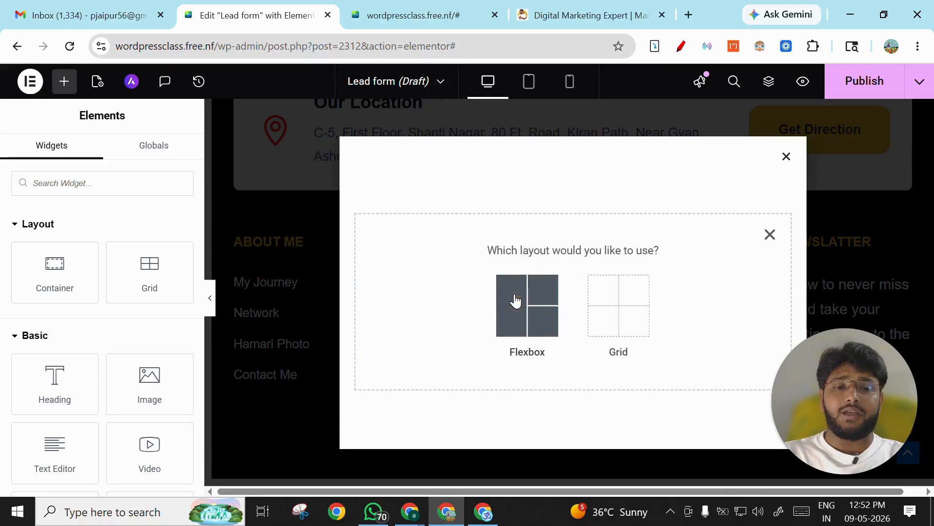
click(530, 305)
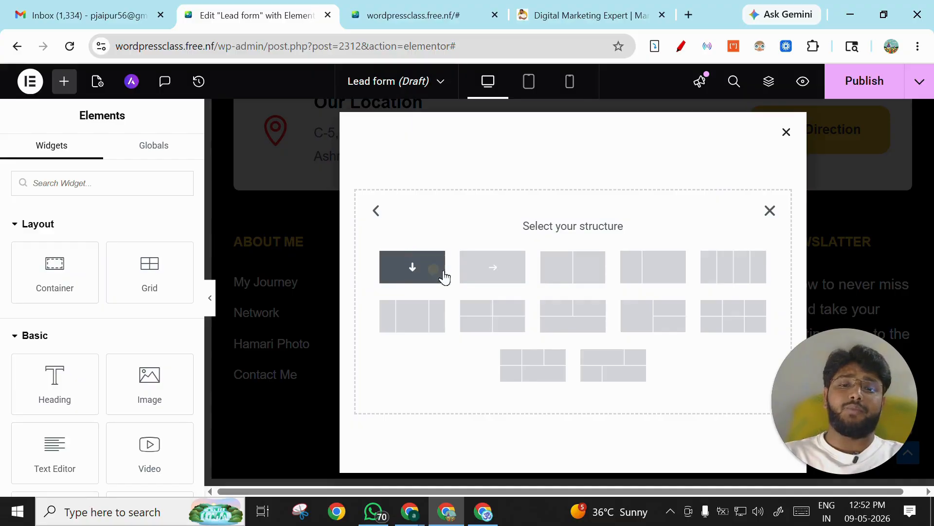
click(511, 279)
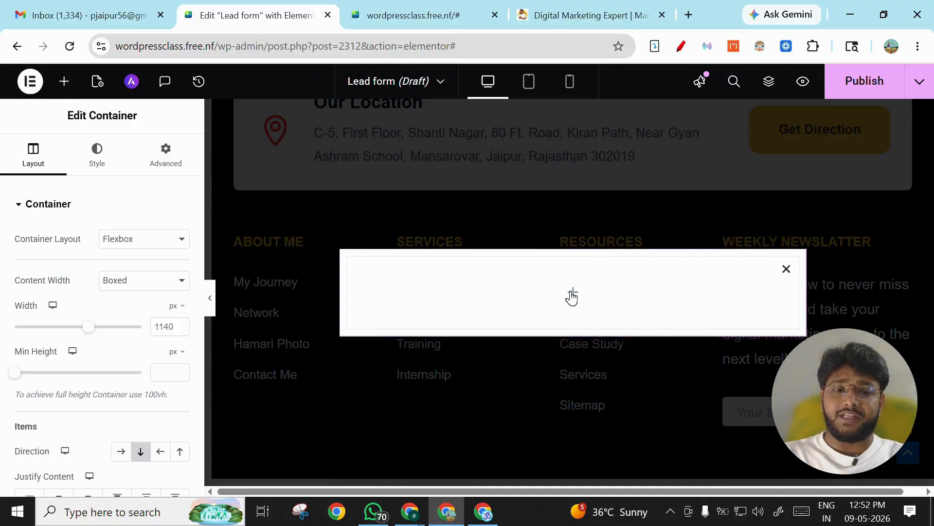
Add a Form widget to the popup's container and hide its field labels.
click(572, 293)
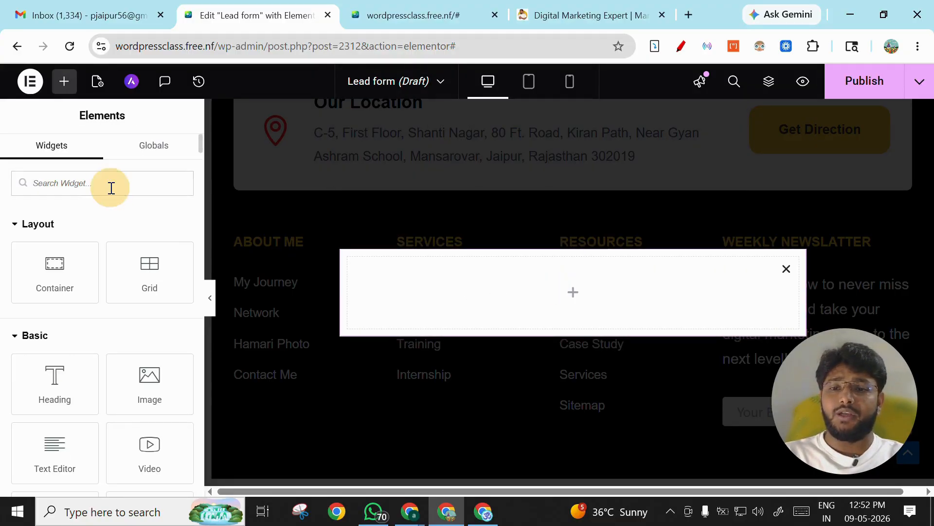
text(form)
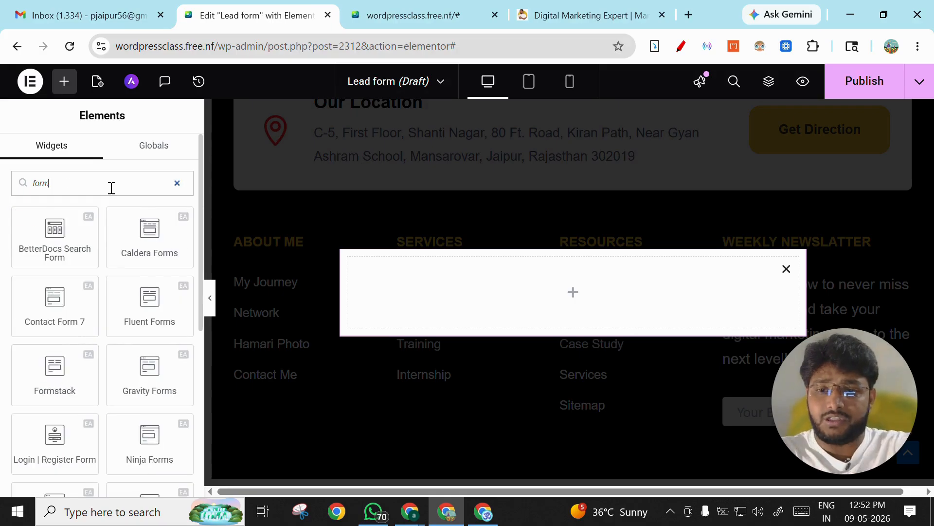
scroll(127, 233, down, 6)
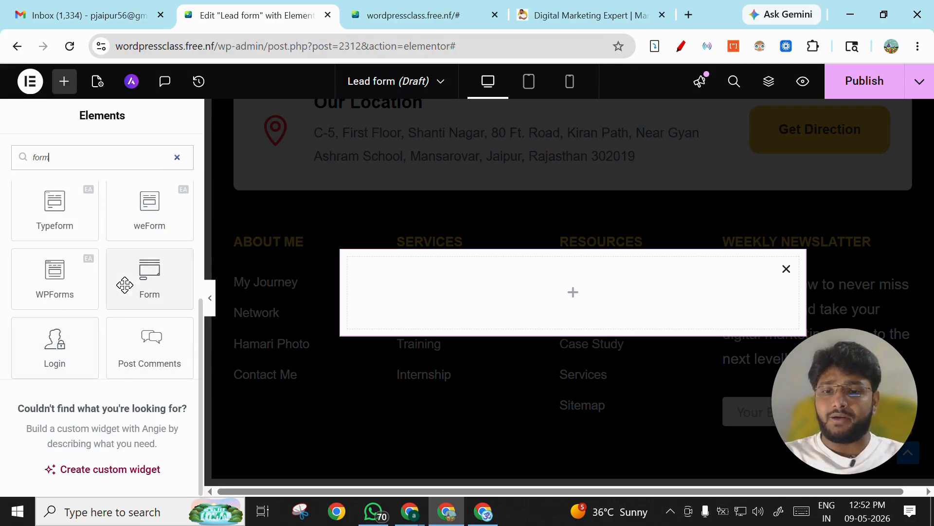
drag(149, 272, 511, 296)
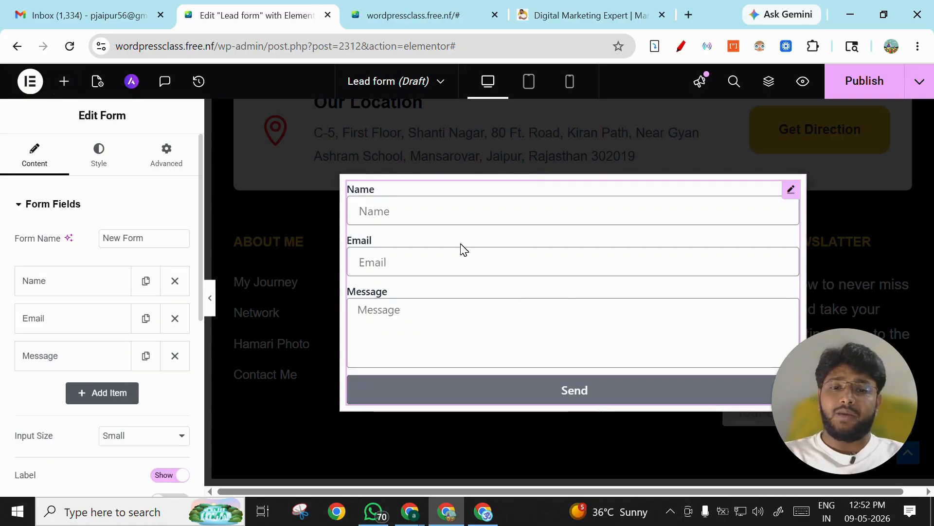
scroll(151, 271, down, 3)
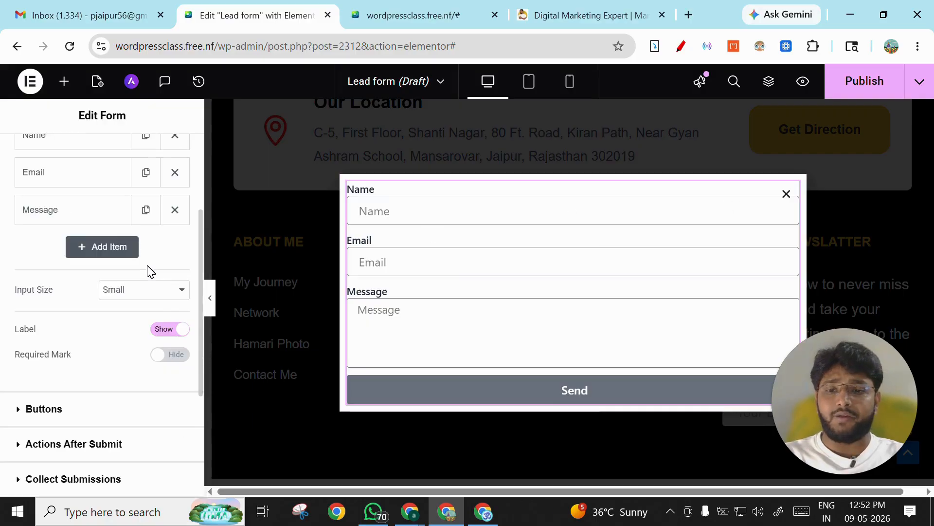
click(171, 329)
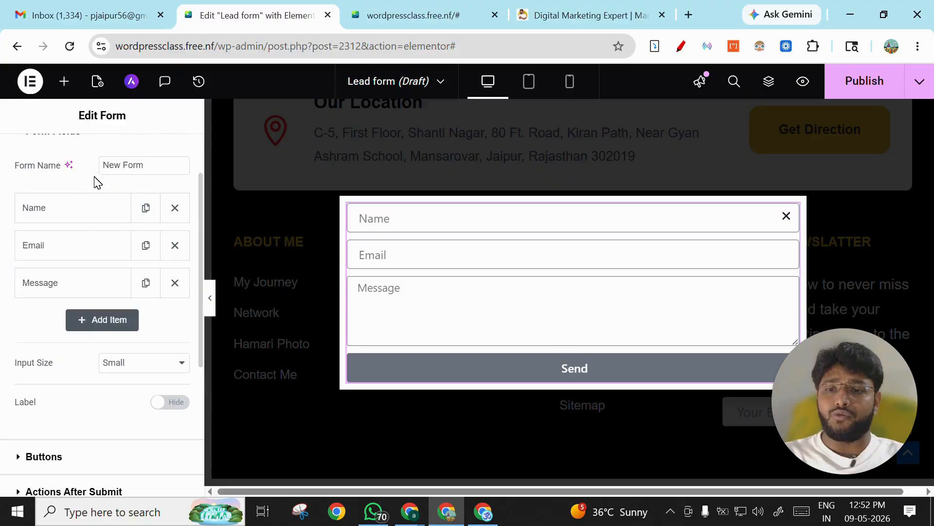
Duplicate the form's Name field and set the copy's type to Number.
click(76, 222)
click(129, 276)
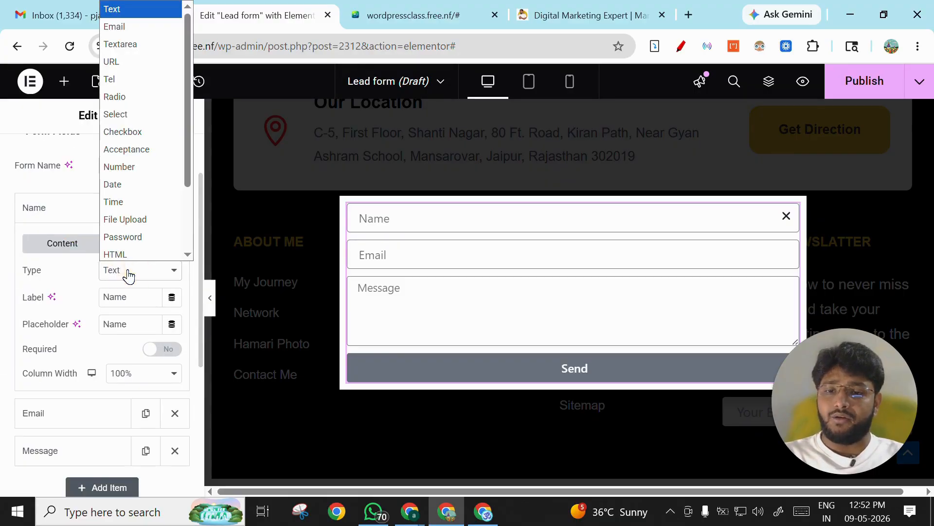
click(52, 215)
click(146, 209)
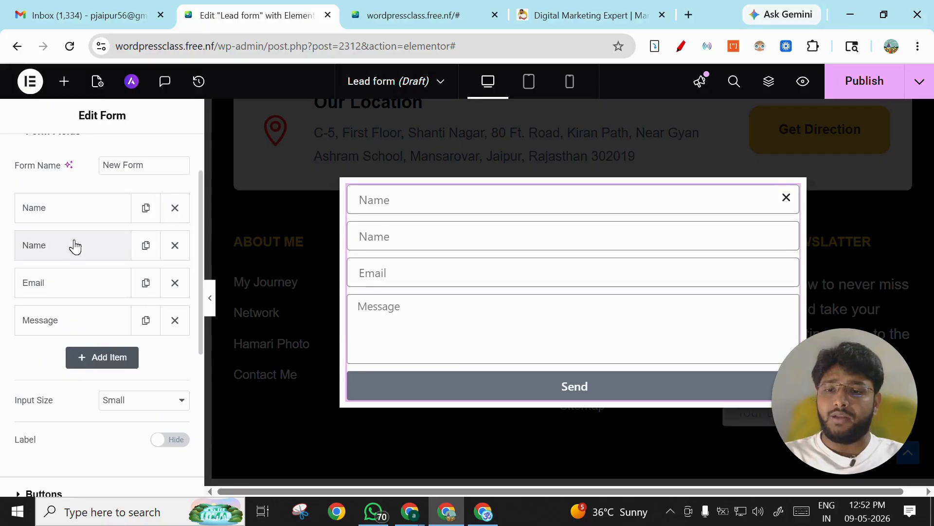
click(92, 249)
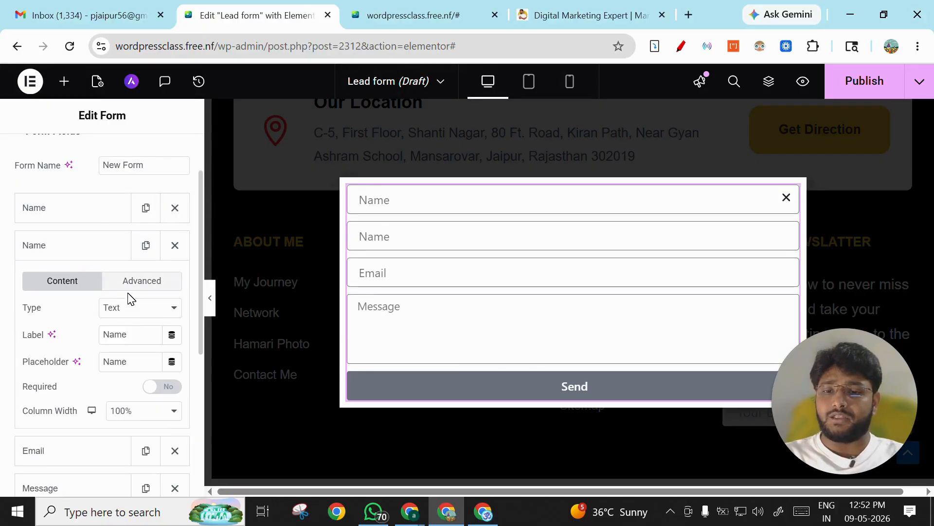
click(126, 313)
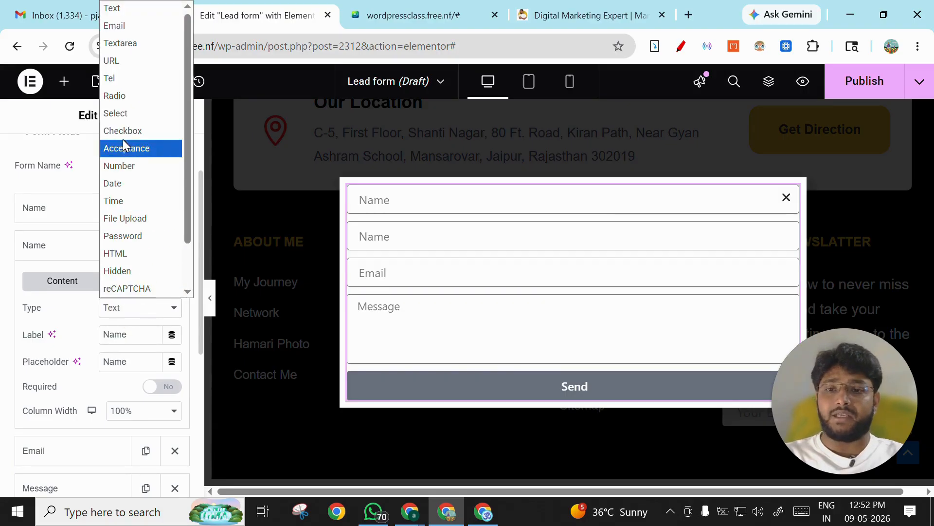
click(133, 167)
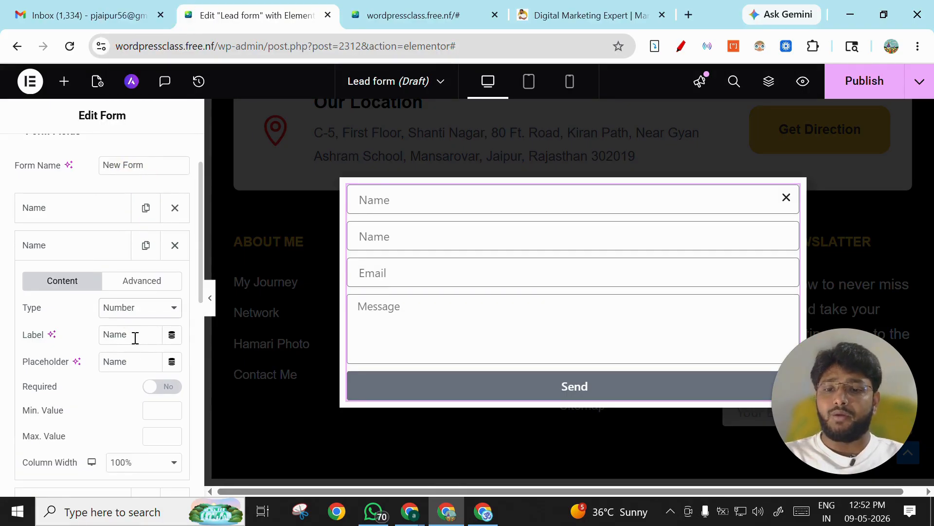
Set the number field's label and placeholder to "Phone No." and make the field required.
click(71, 335)
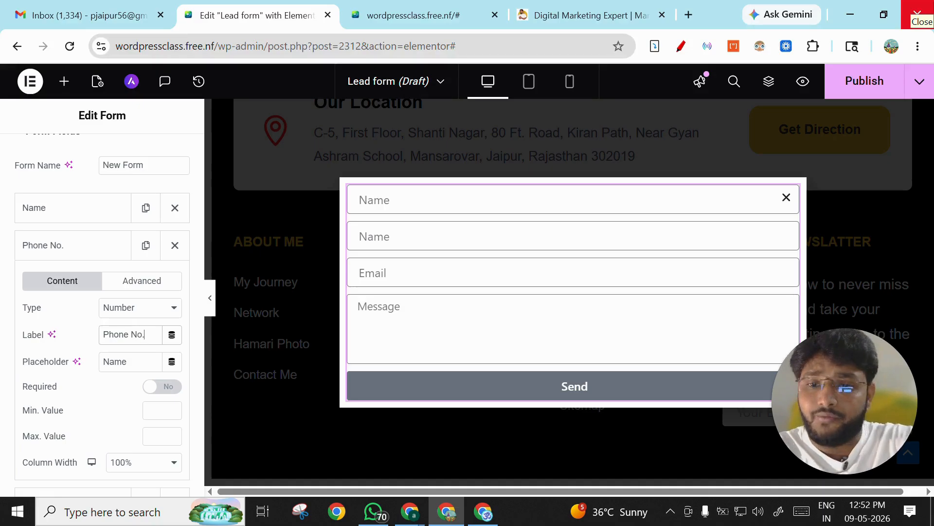
key(ctrl+a)
key(ctrl+c)
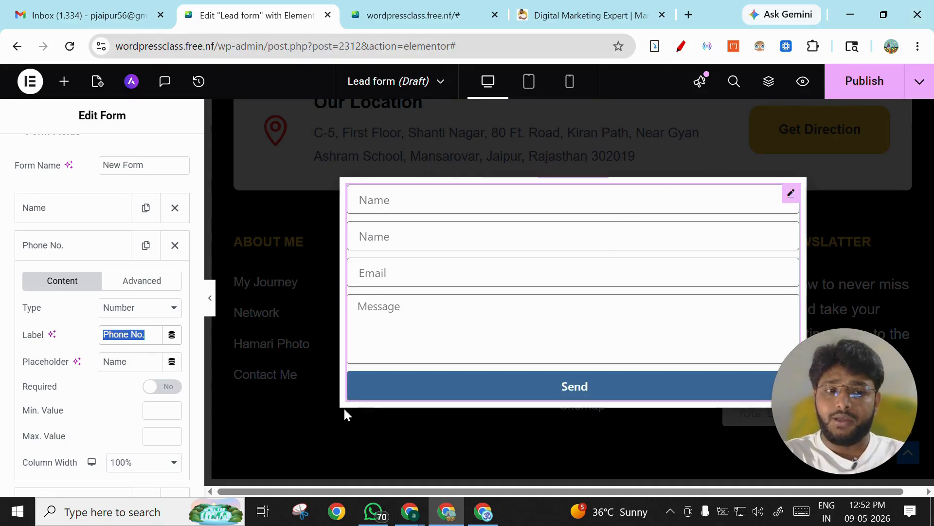
click(77, 364)
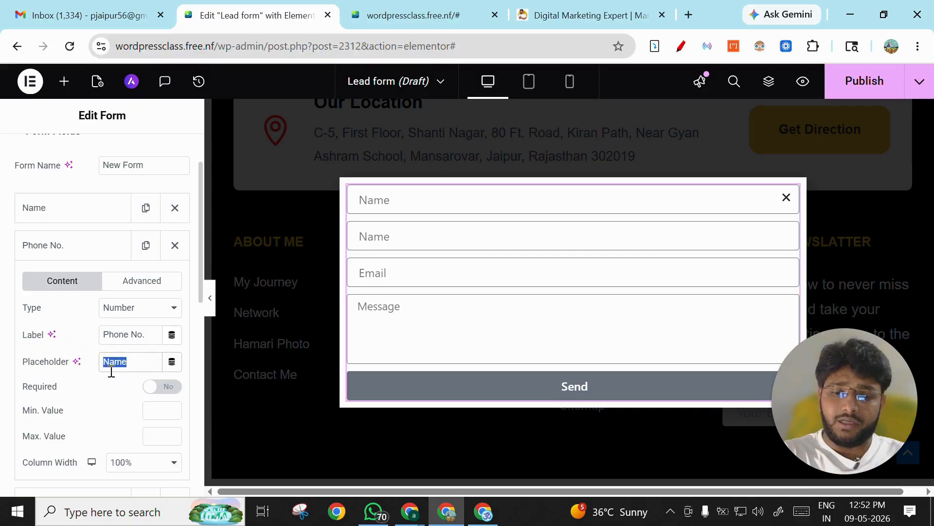
key(ctrl+v)
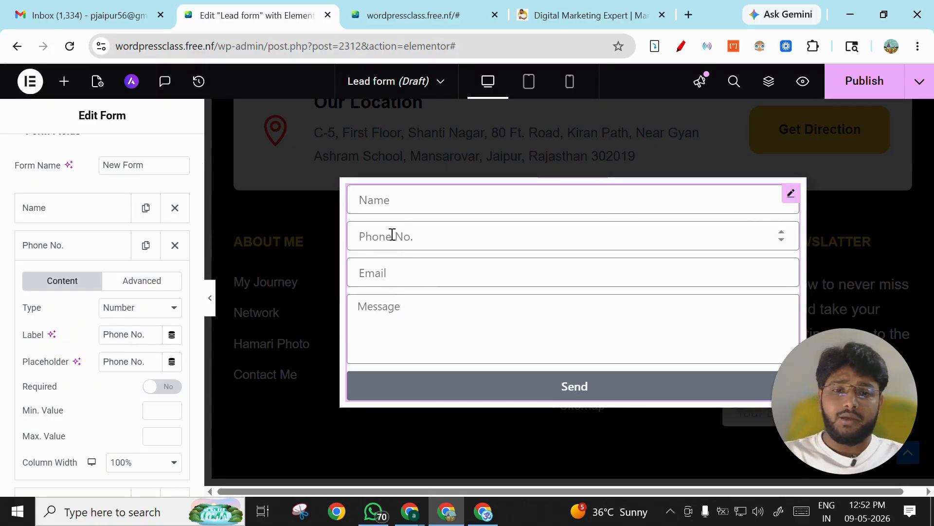
click(152, 388)
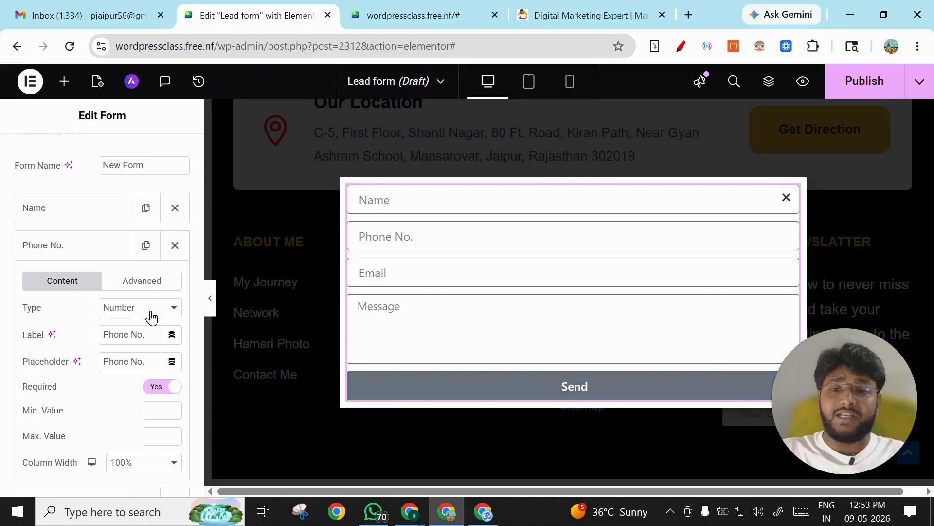
Copy the title "Book Your Free Session Now!!!" from the reference site's popup and return to the Lead form editor.
scroll(98, 287, up, 2)
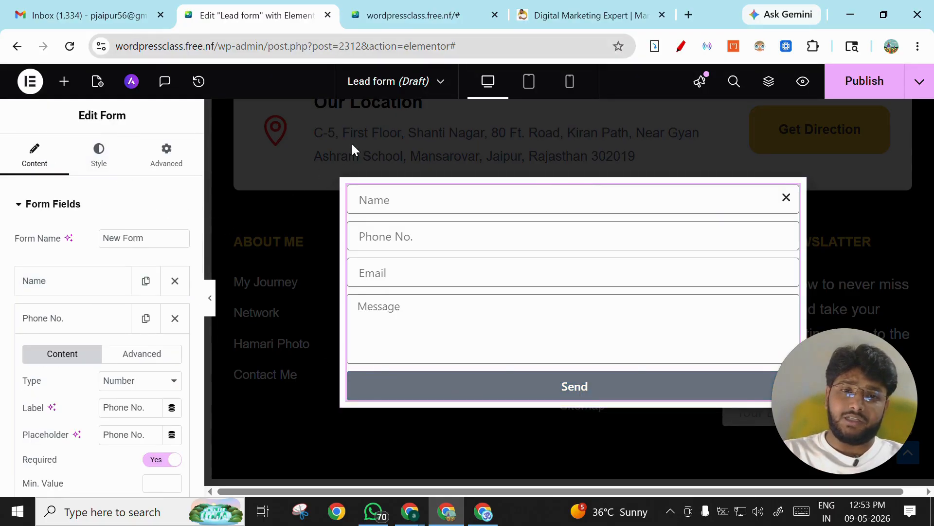
click(568, 17)
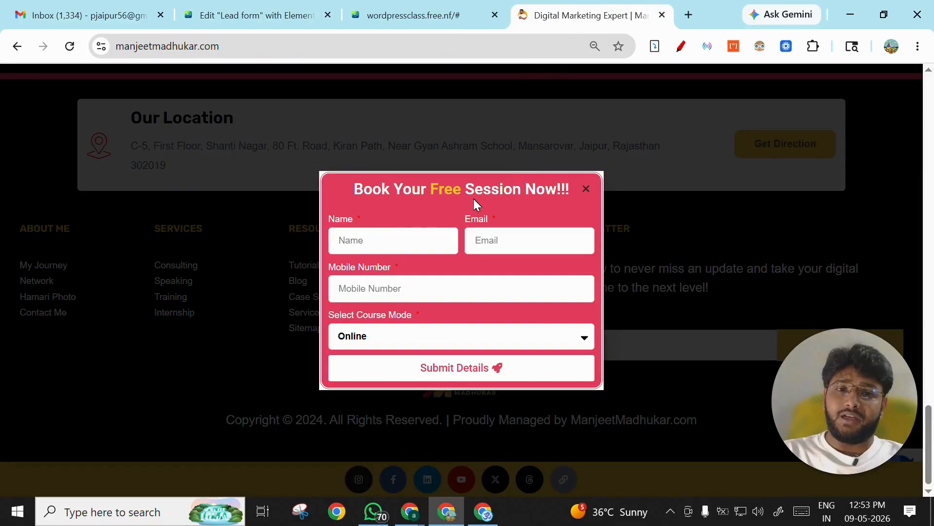
drag(357, 194, 550, 189)
right_click(550, 189)
click(591, 205)
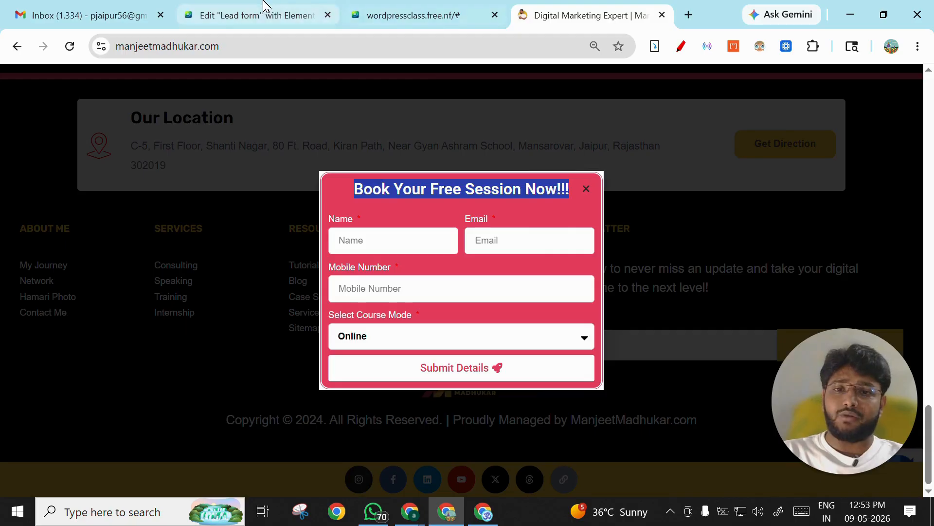
click(253, 15)
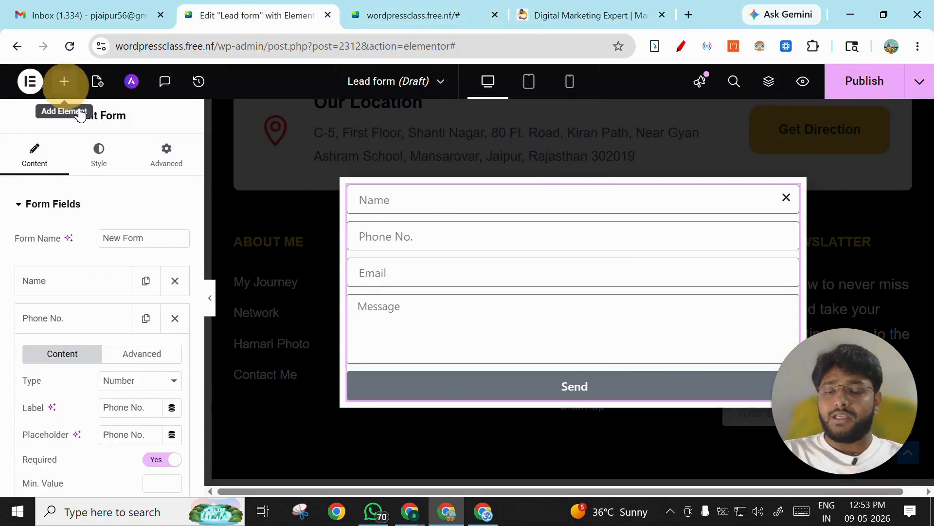
Add a Heading widget above the form and replace its title with the copied "Book Your Free Session Now!!!".
click(64, 82)
drag(69, 385, 480, 190)
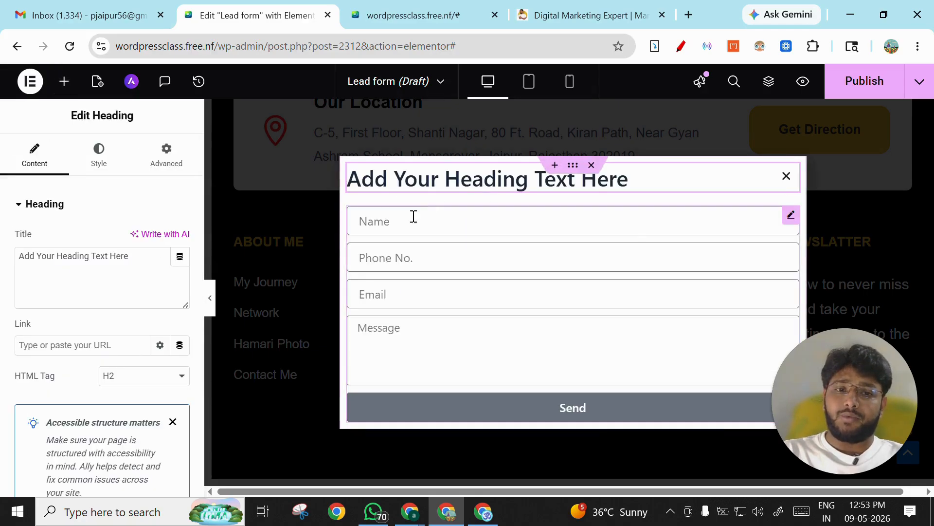
triple_click(120, 255)
right_click(124, 255)
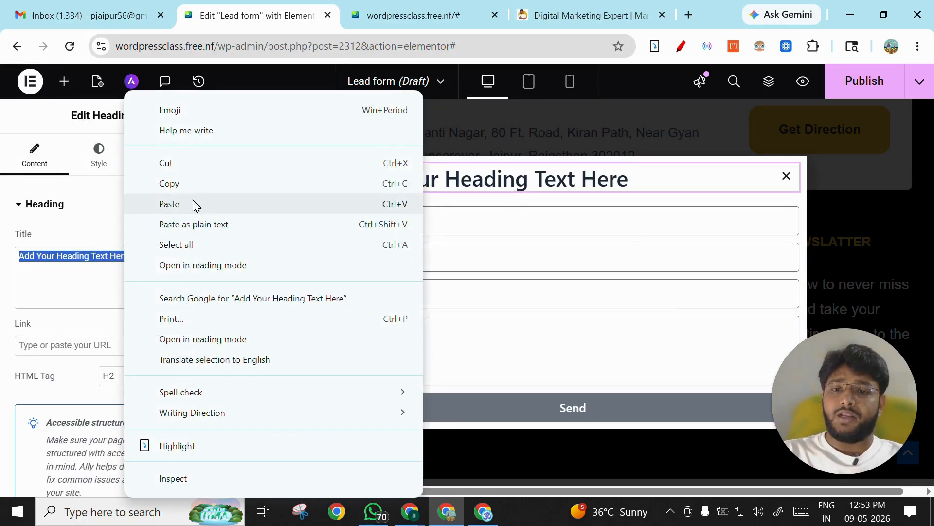
click(203, 204)
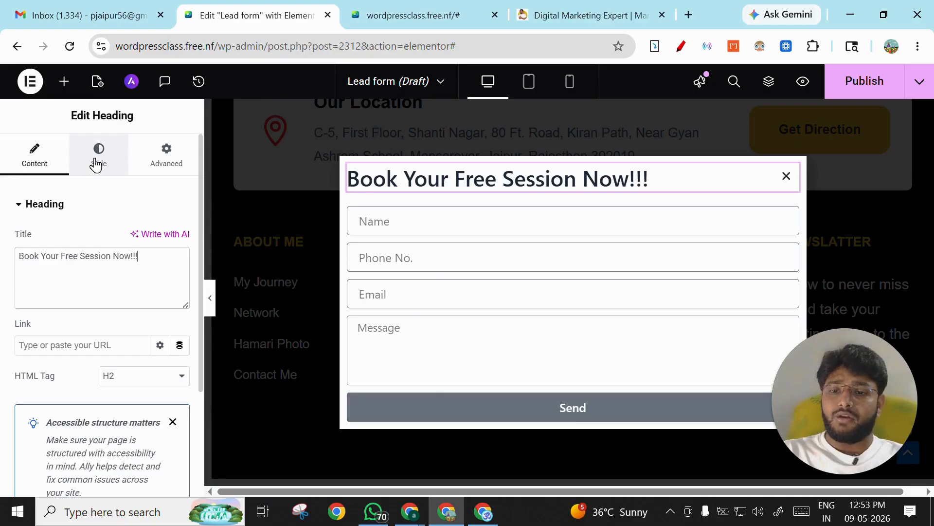
Center the alignment of the heading above the form.
scroll(93, 292, down, 3)
scroll(97, 292, up, 3)
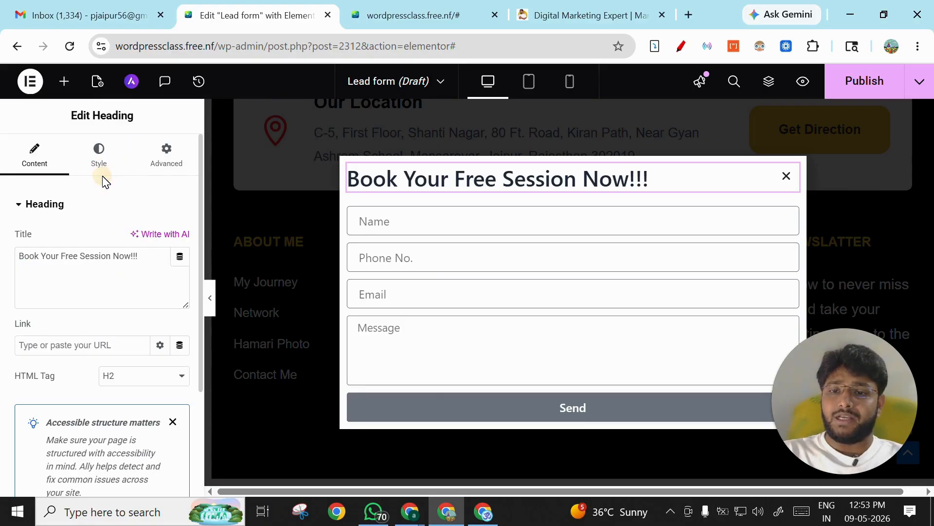
click(99, 150)
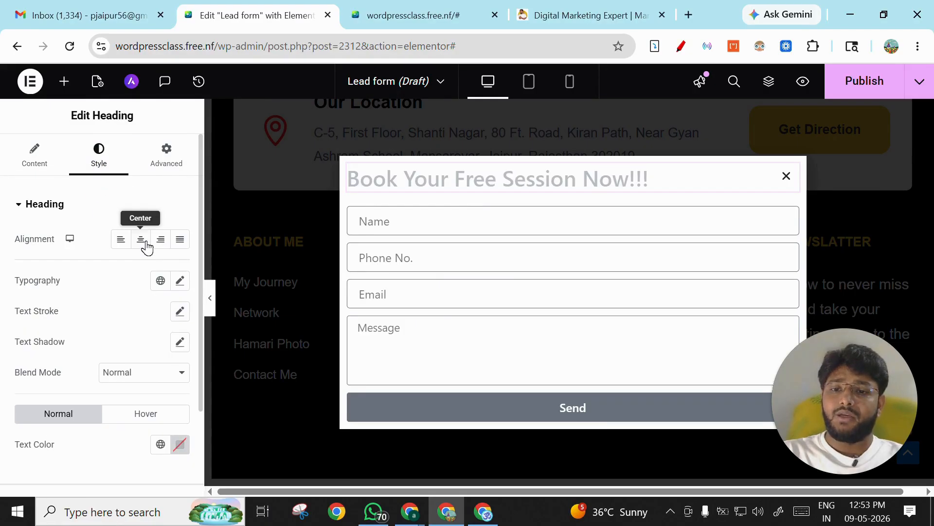
click(145, 242)
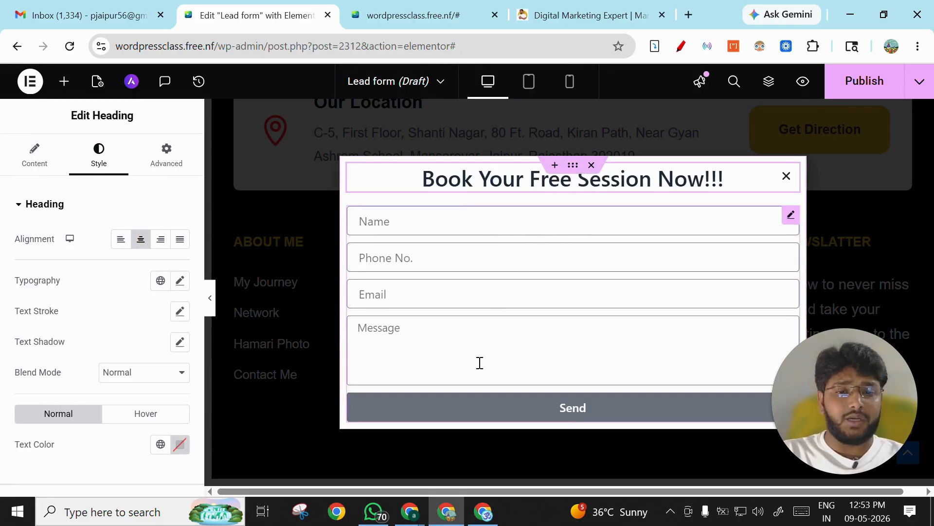
click(35, 155)
Examine the choices of the Select Course Mode field in the reference site's popup and return to the Lead form editor.
click(618, 13)
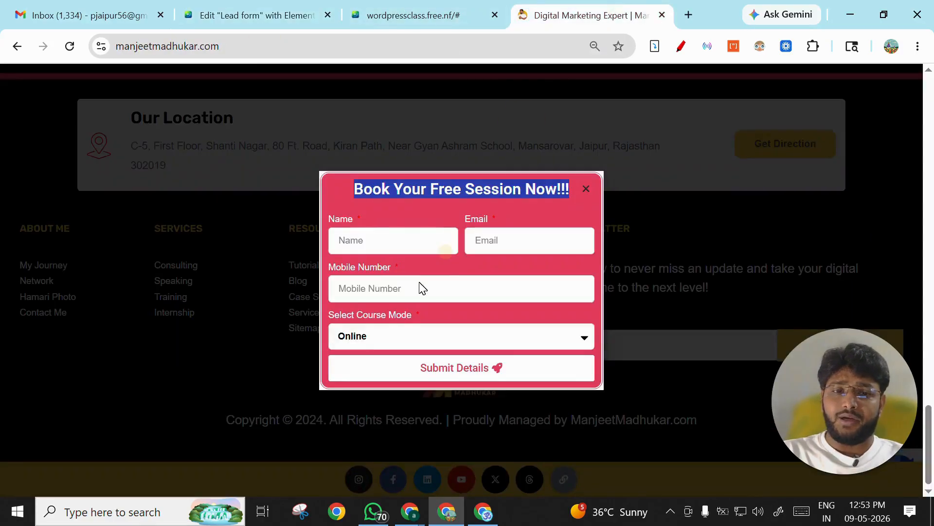
click(380, 337)
click(370, 377)
click(374, 343)
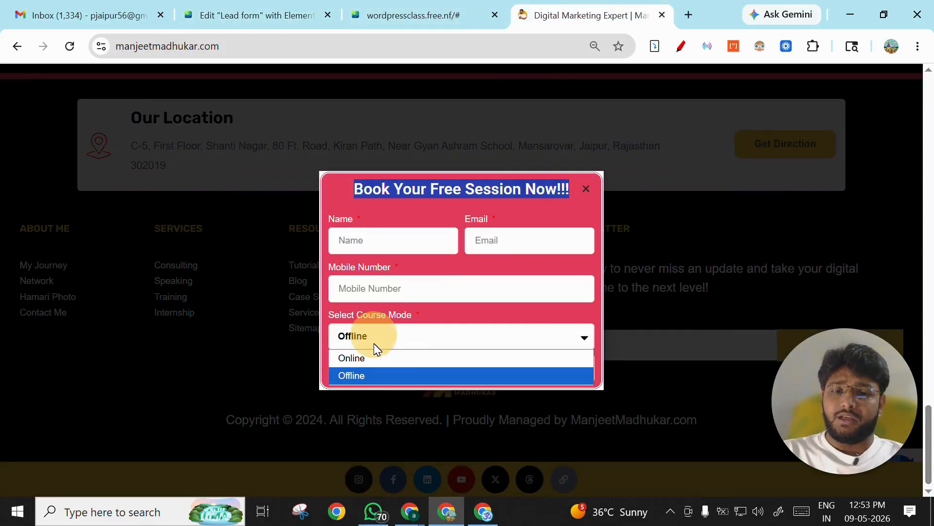
click(378, 359)
click(381, 340)
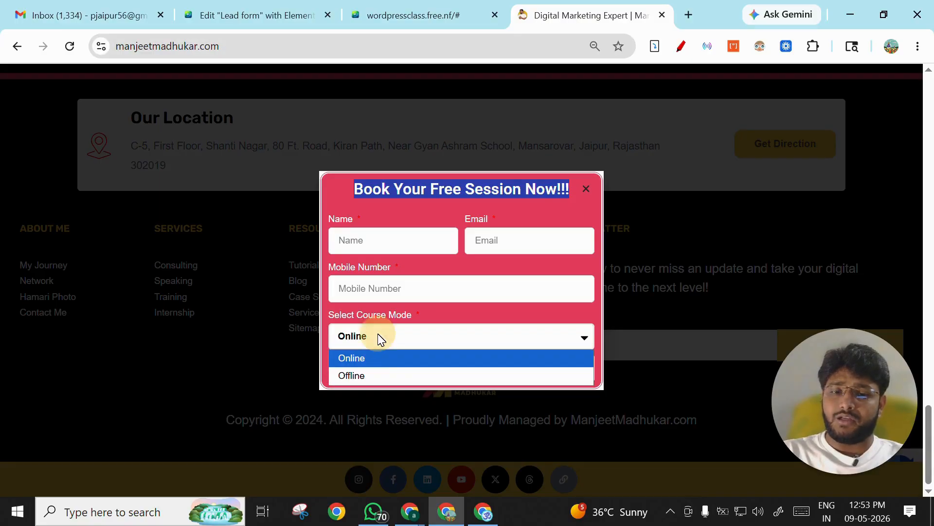
click(381, 374)
click(410, 7)
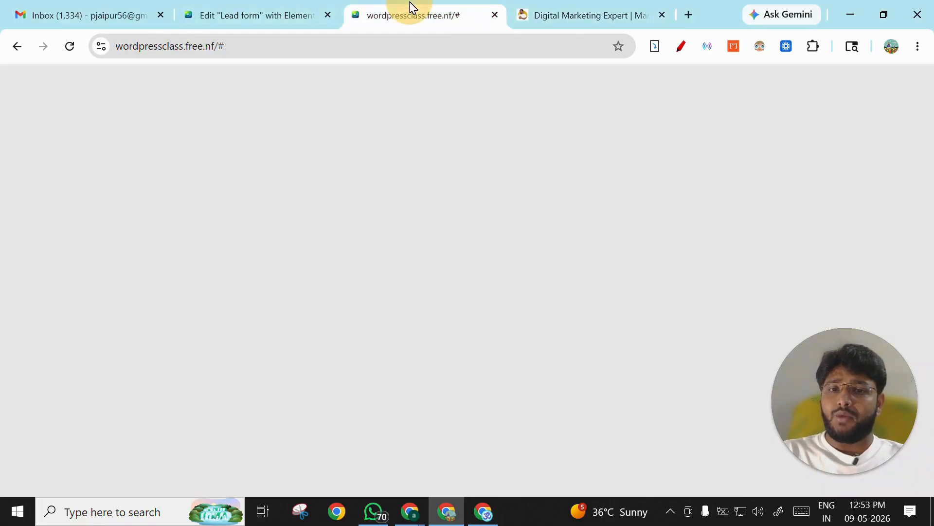
click(313, 7)
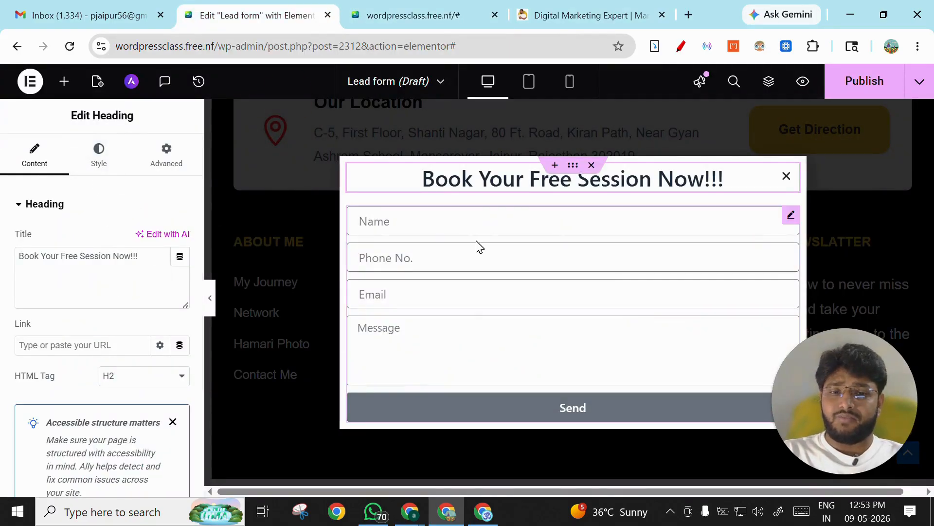
Duplicate the form's Email field and change the copy's type to Select.
click(788, 215)
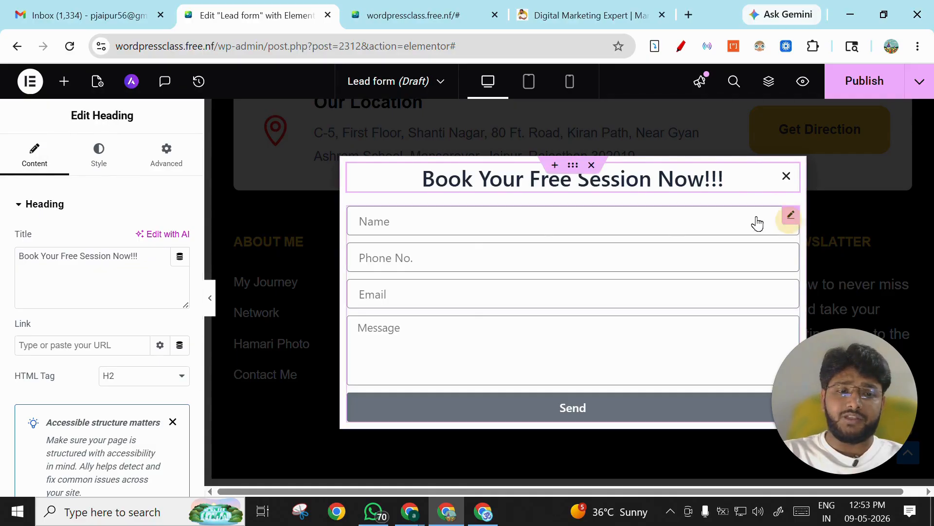
scroll(89, 319, down, 1)
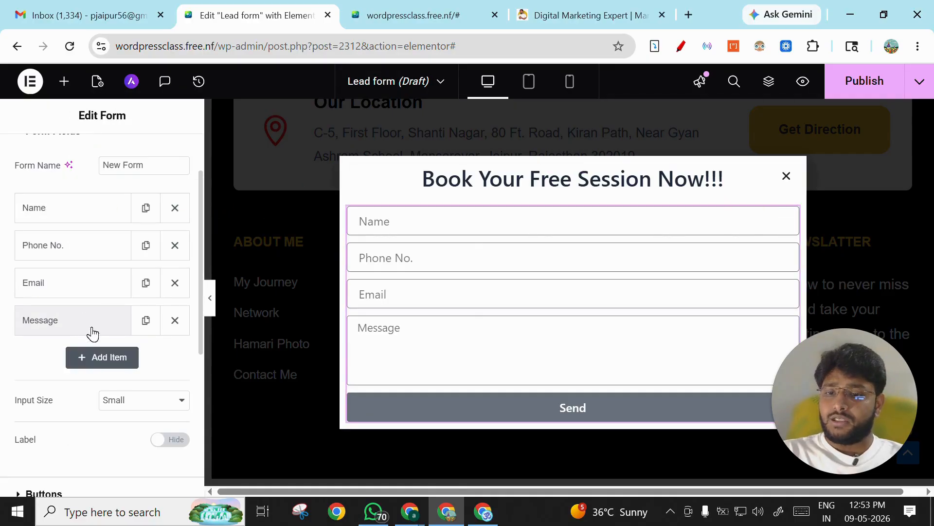
click(146, 283)
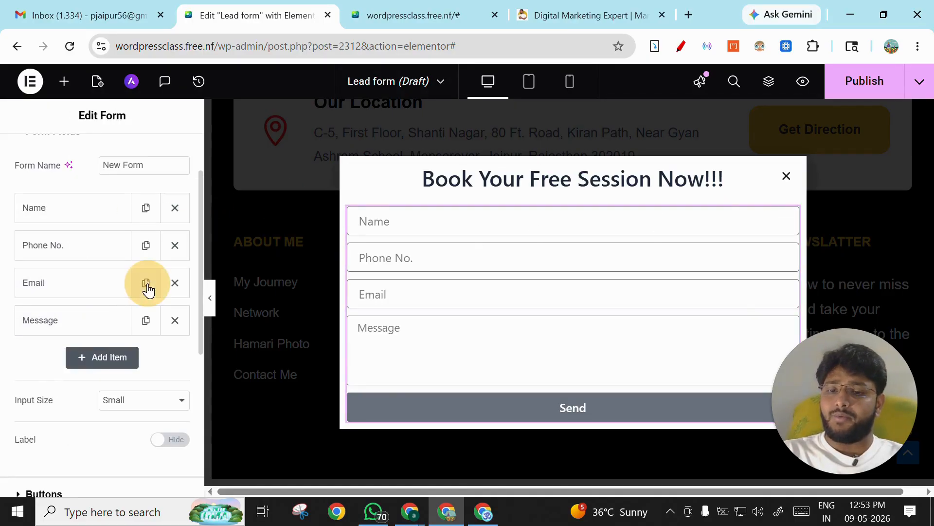
click(75, 322)
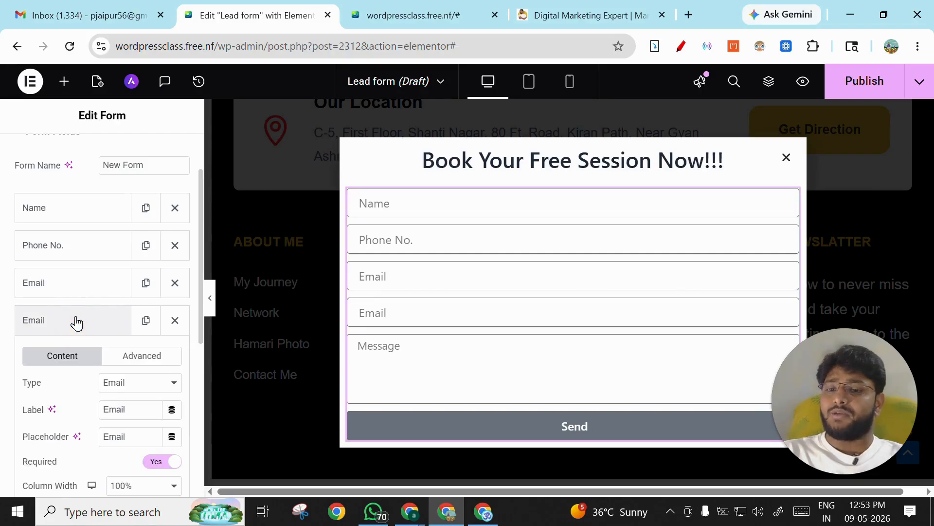
click(133, 316)
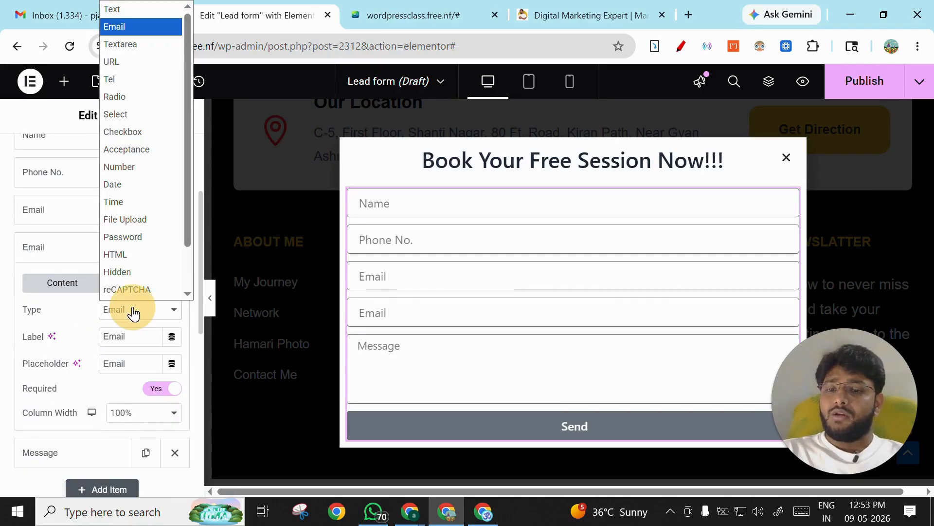
scroll(136, 183, down, 1)
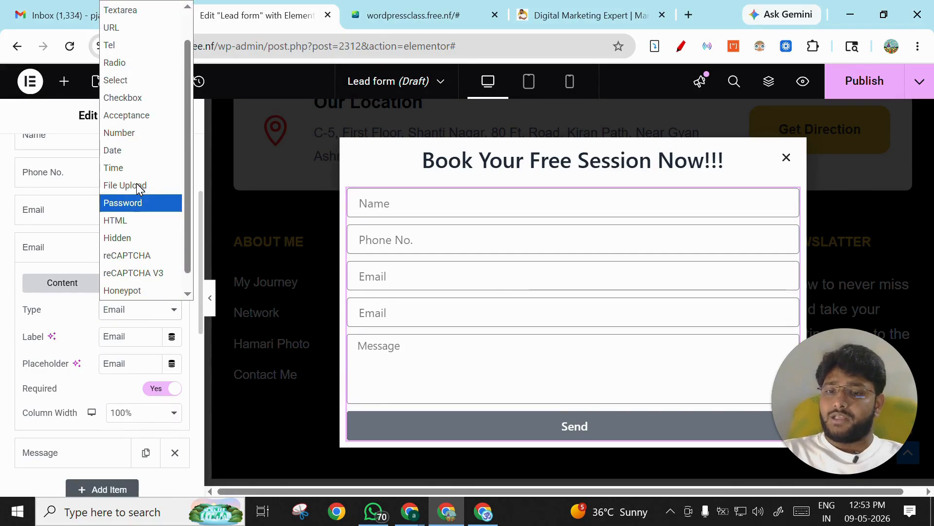
click(123, 81)
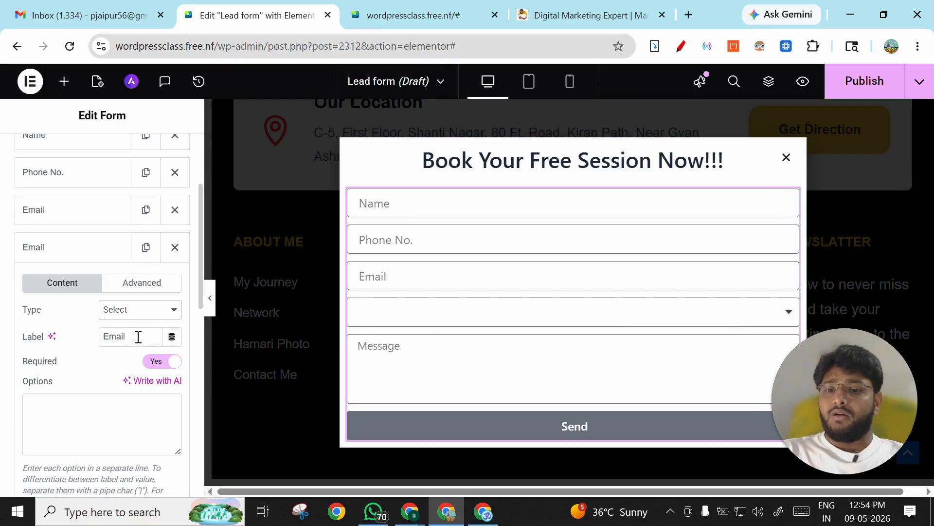
Label the new select field "Course Mode".
drag(138, 336, 79, 335)
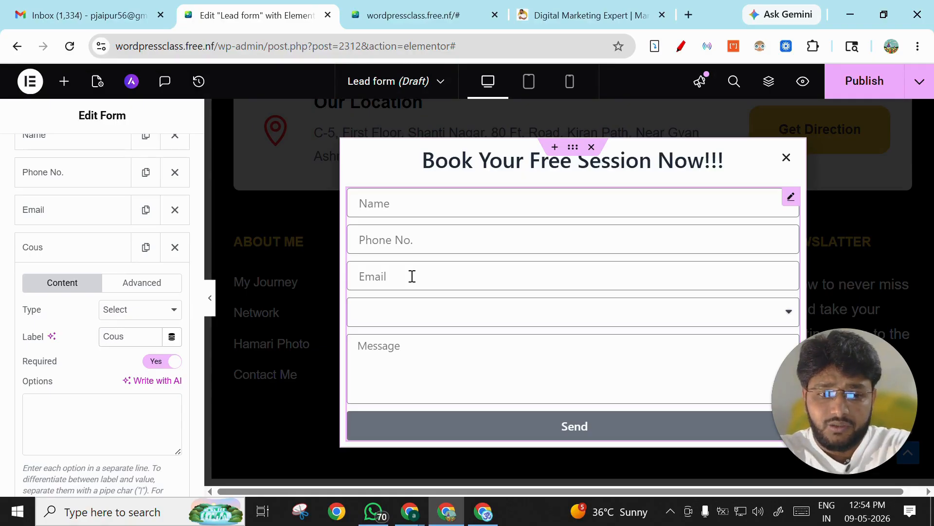
text(Cousrse)
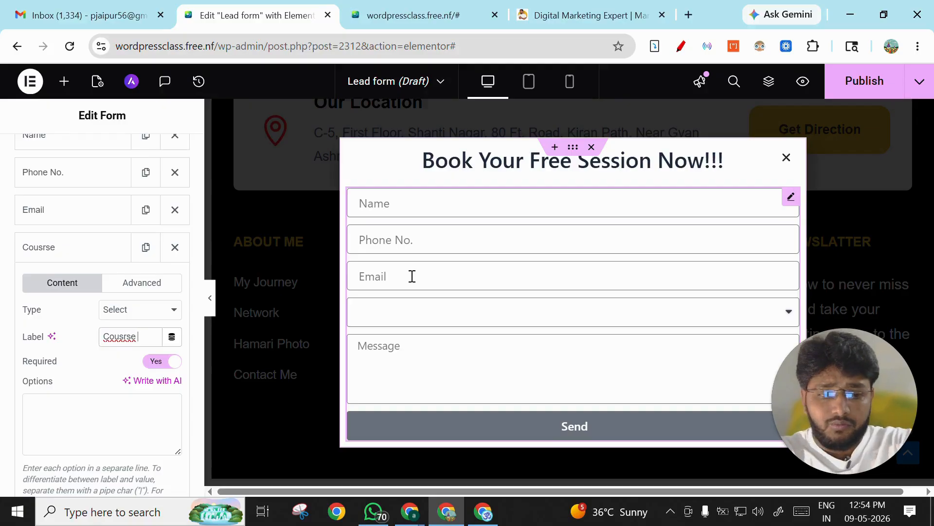
right_click(118, 336)
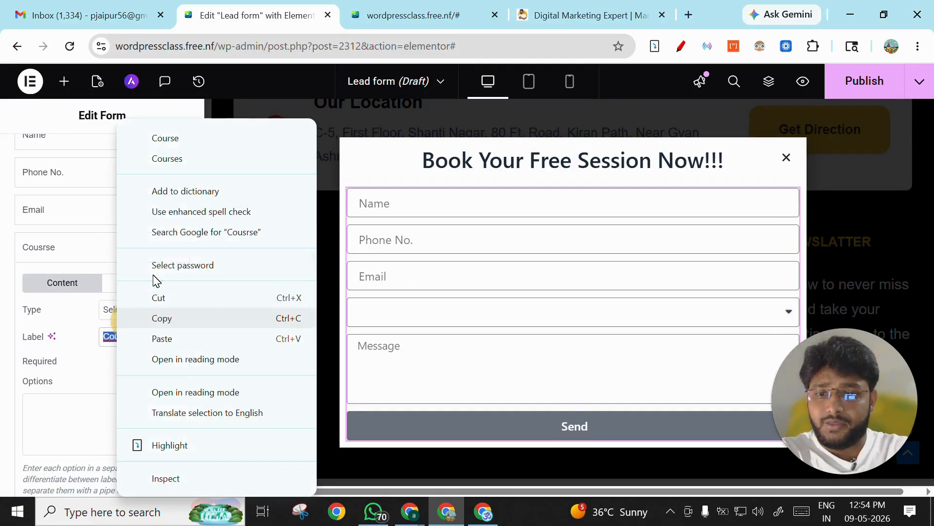
click(165, 138)
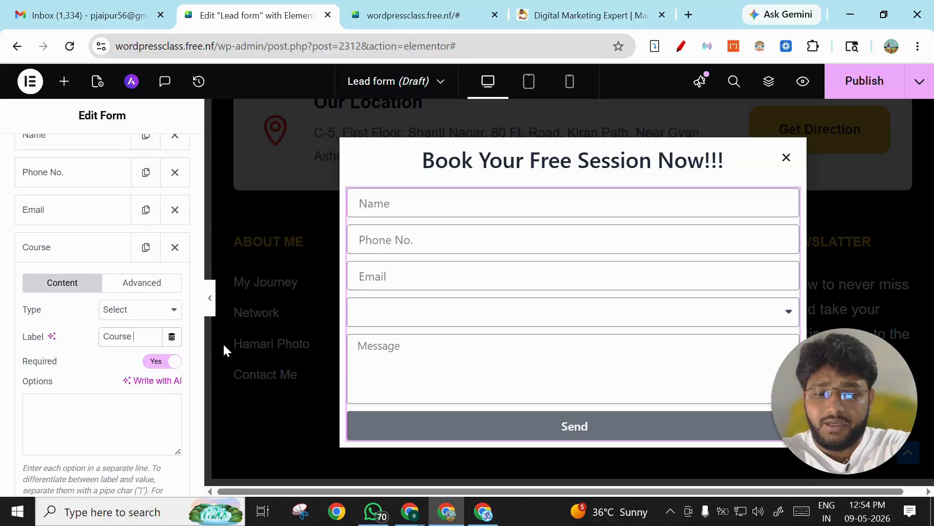
text(Mode)
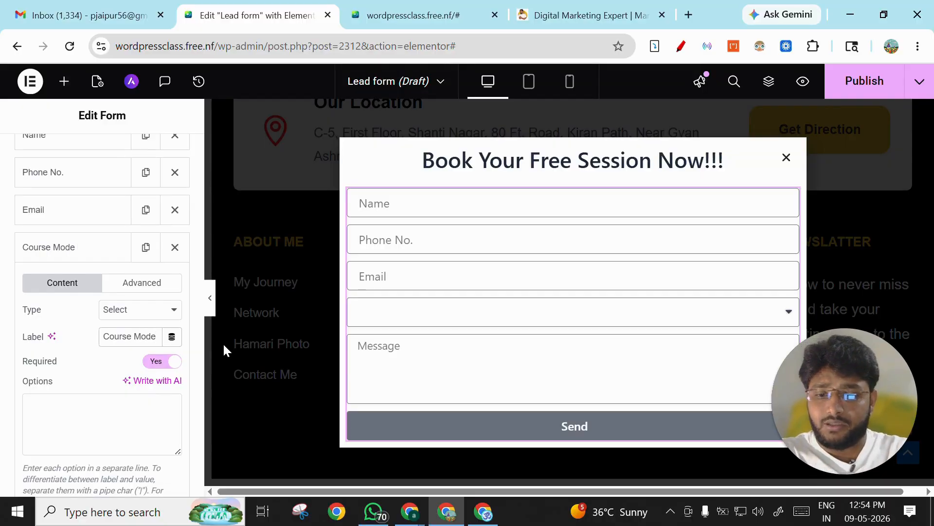
Enter "Course Mode", "Online" and "Offline" on separate lines as the select field's options.
key(ctrl+a)
key(ctrl+c)
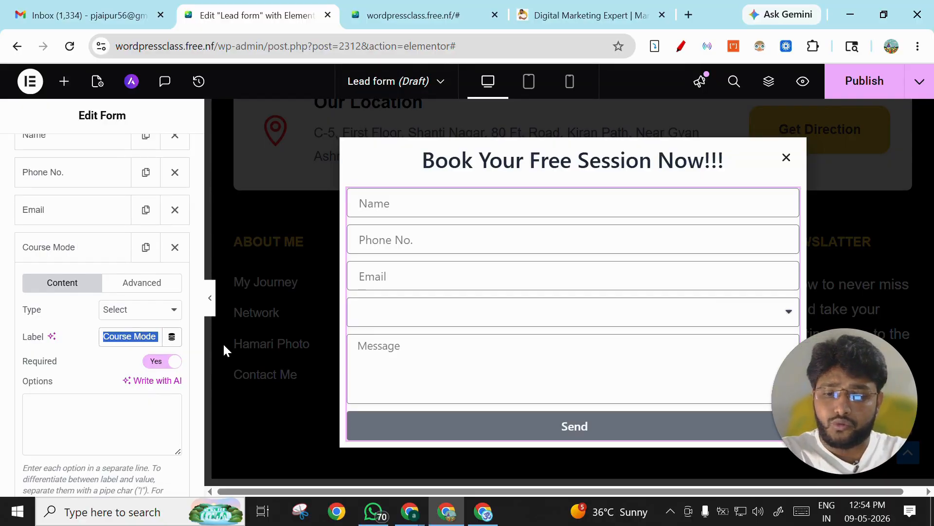
click(93, 427)
key(ctrl+v)
scroll(94, 386, down, 3)
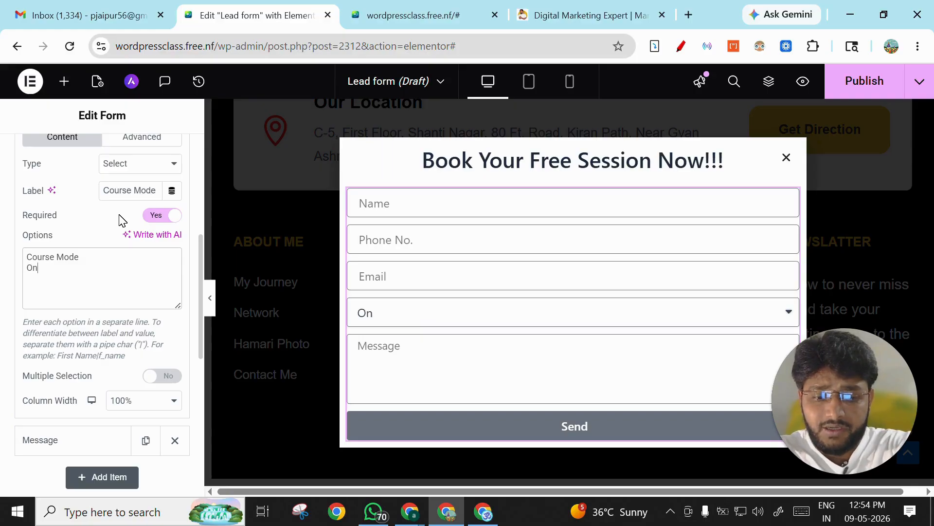
text(ine Off)
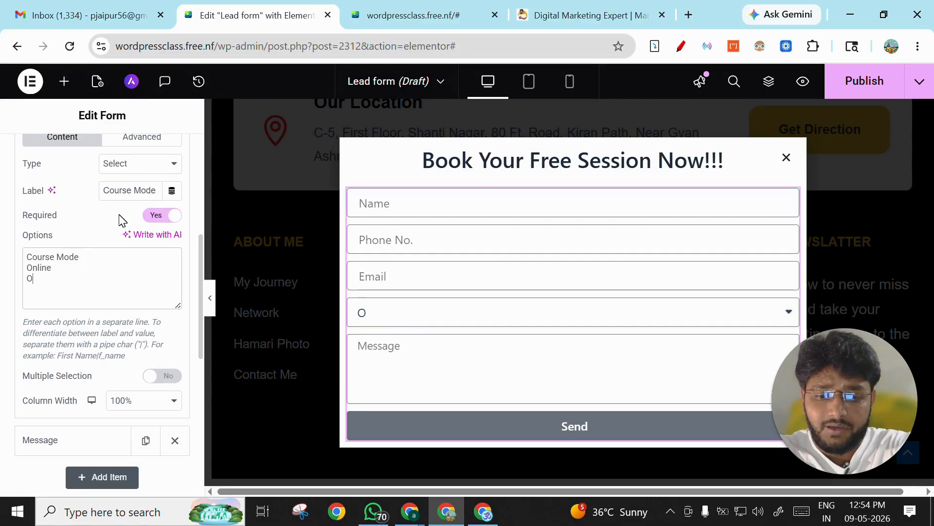
text(line)
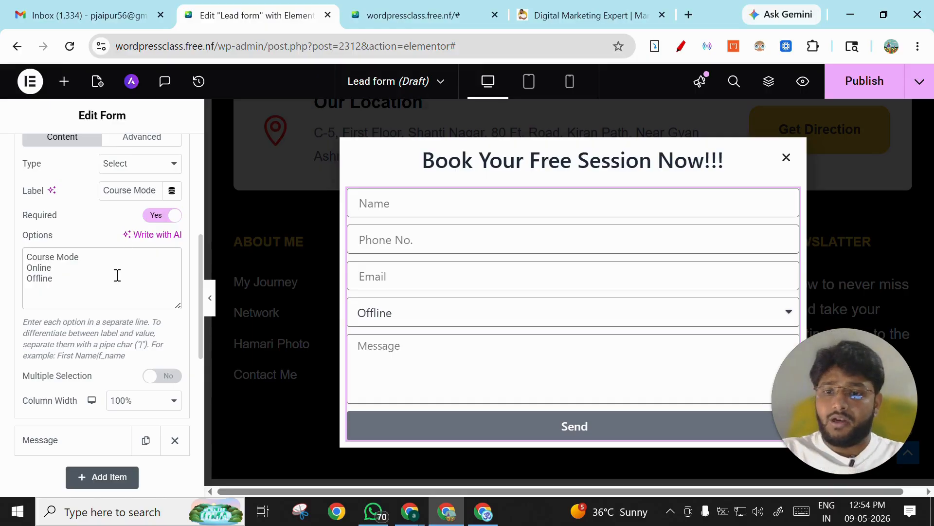
Check the choices of the Course Mode dropdown in the popup preview and make the field not required.
click(382, 313)
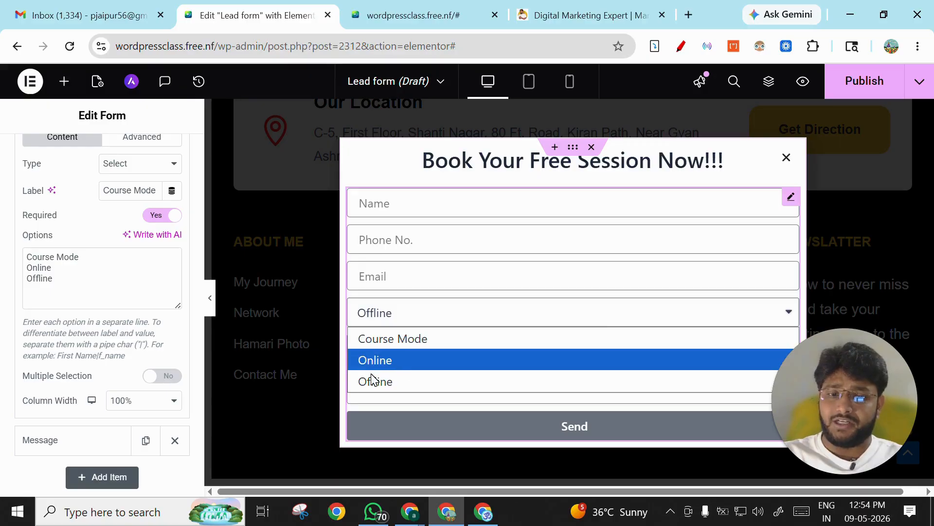
click(96, 253)
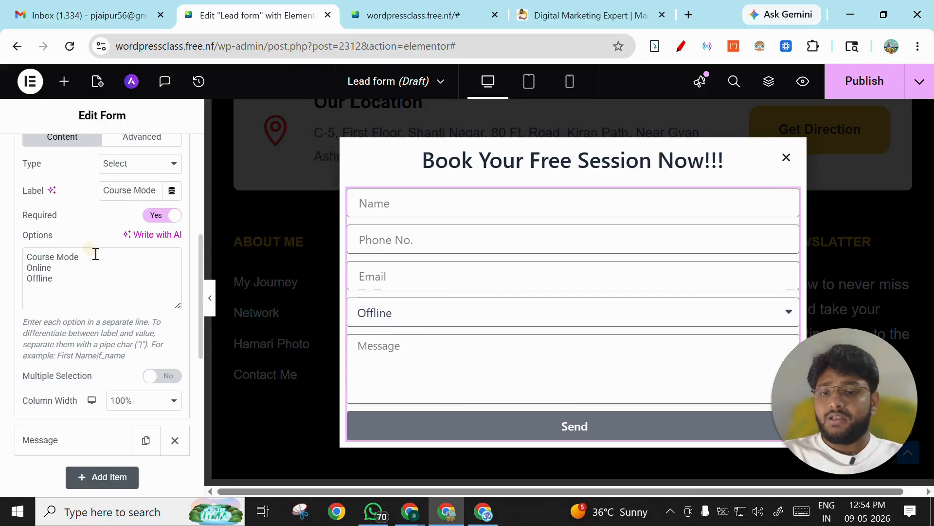
click(164, 216)
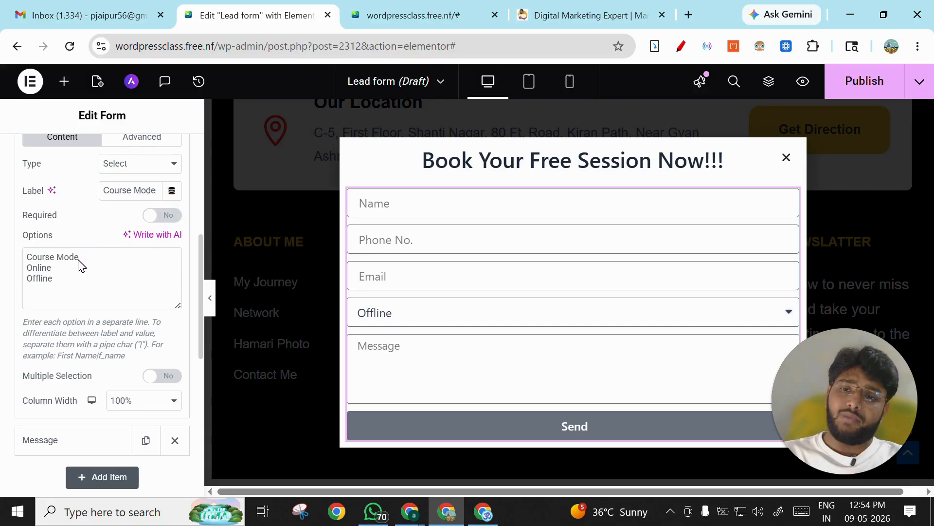
scroll(80, 266, up, 2)
scroll(116, 364, down, 4)
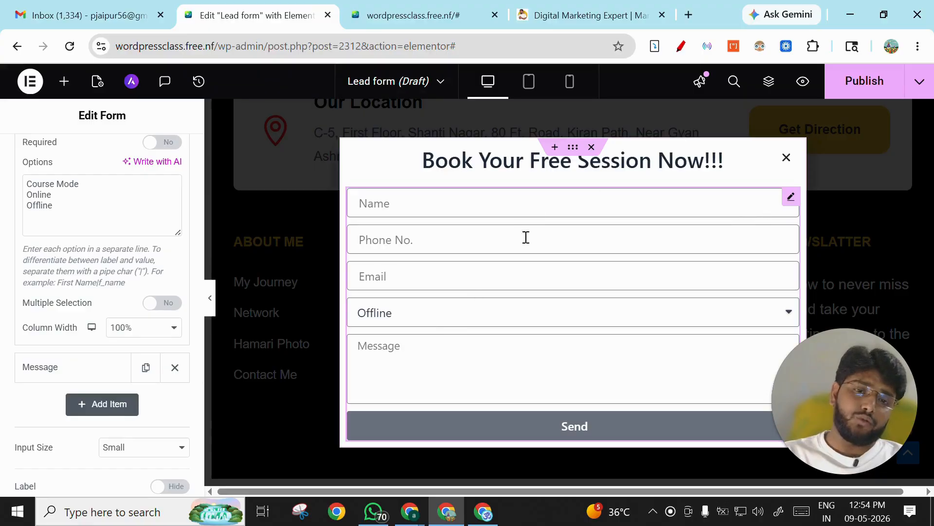
click(570, 151)
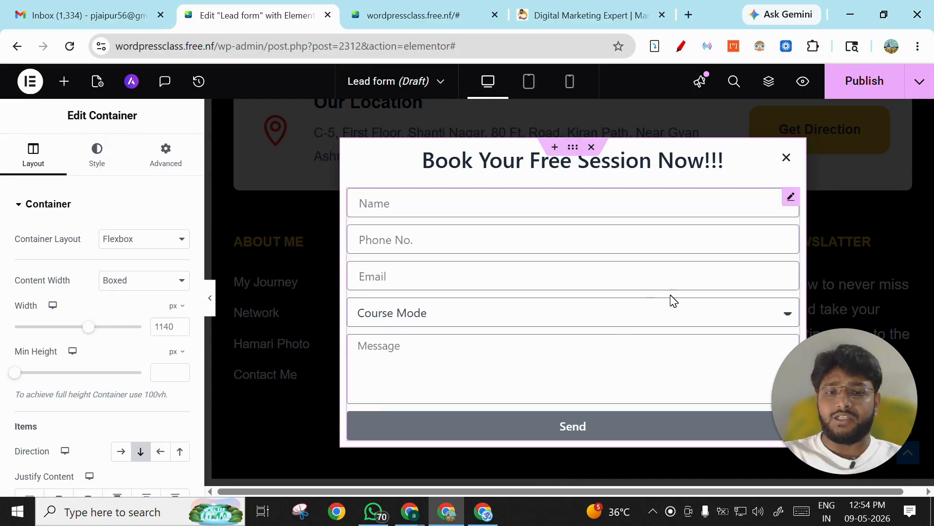
Give the form's Send button a muted red background colour in its normal state.
click(789, 199)
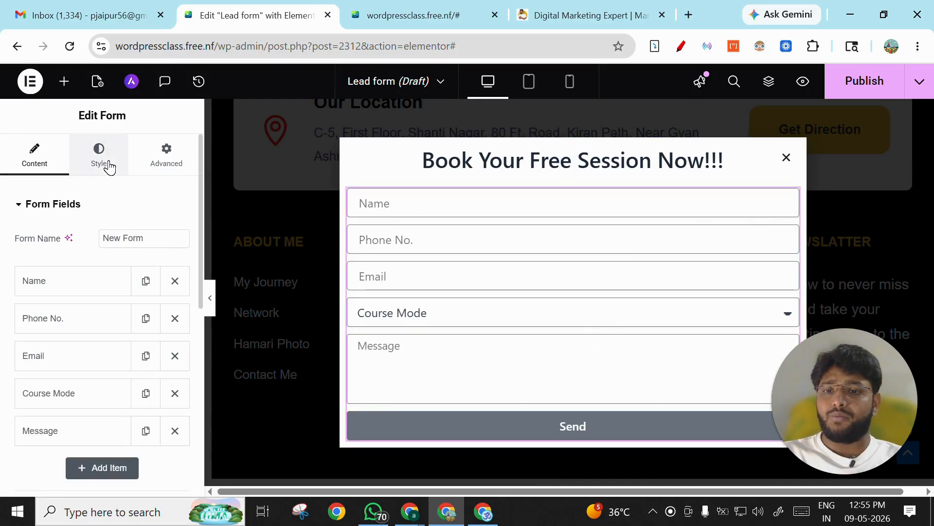
scroll(92, 329, down, 3)
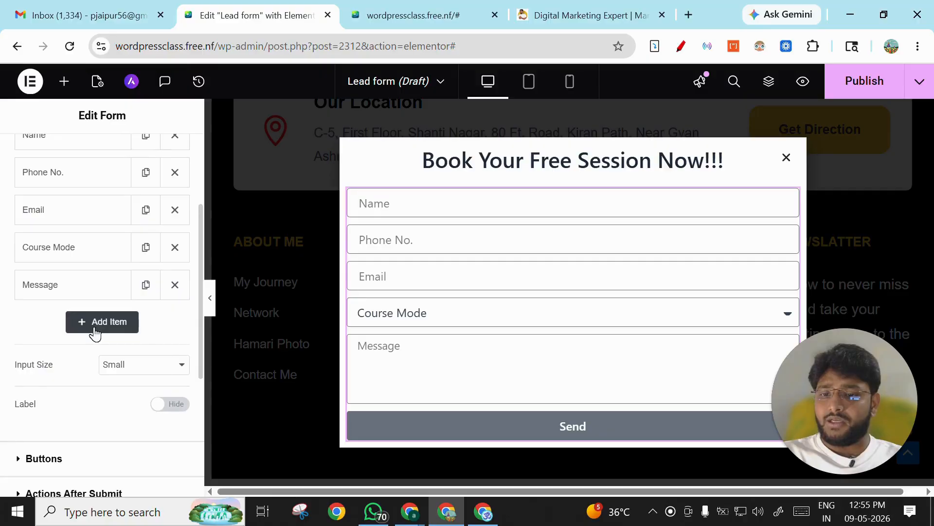
scroll(92, 329, up, 3)
click(101, 166)
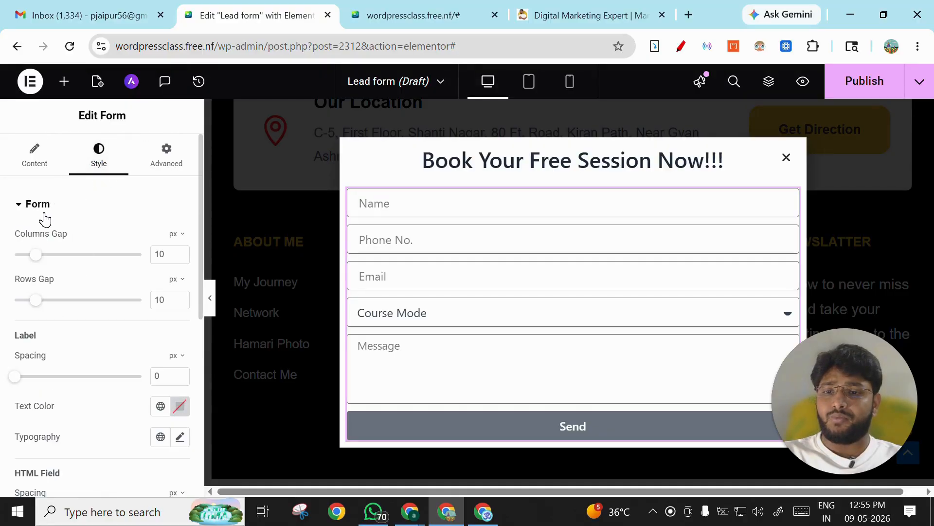
click(44, 208)
click(74, 278)
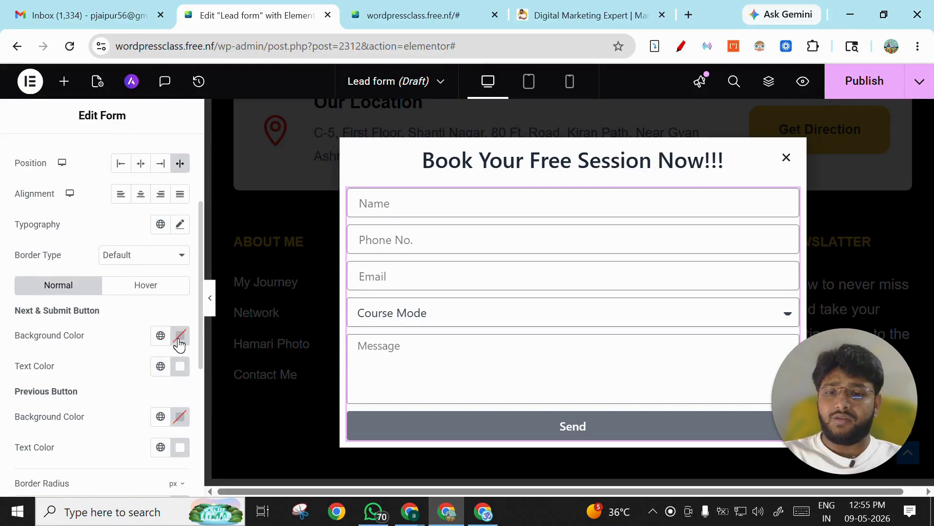
click(179, 345)
drag(178, 240, 197, 178)
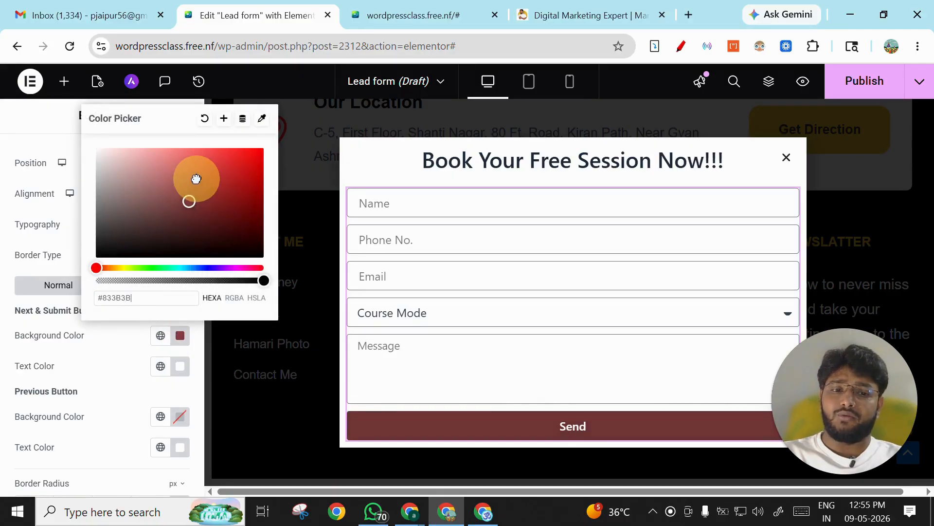
click(125, 352)
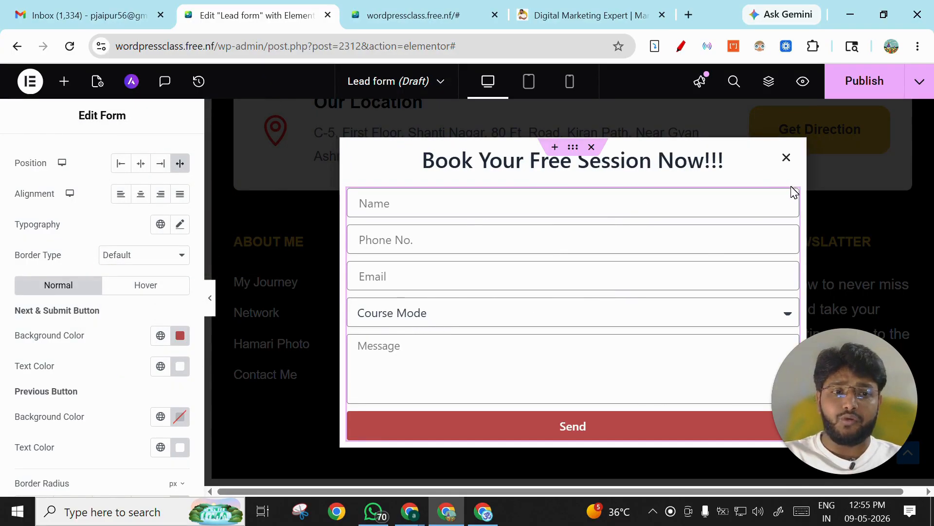
Give the popup's container a classic background in yellow, #FFF363.
click(572, 147)
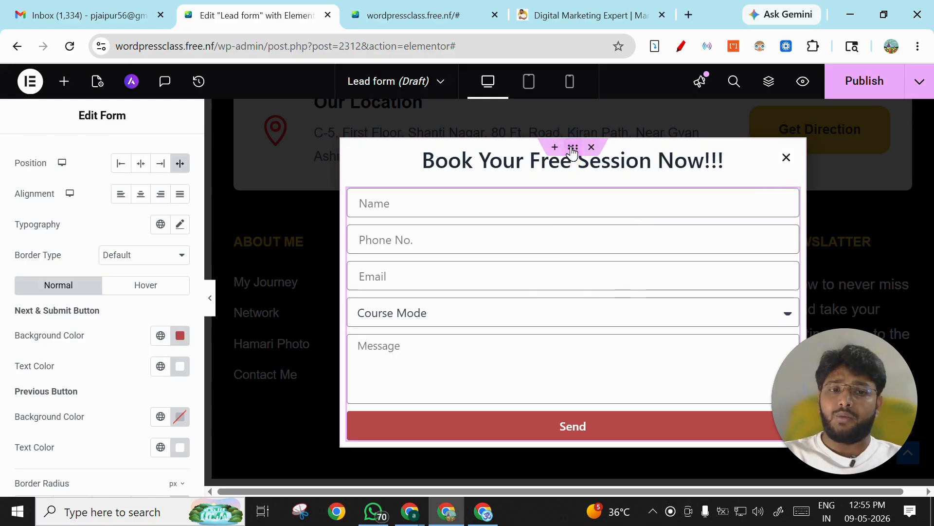
click(110, 160)
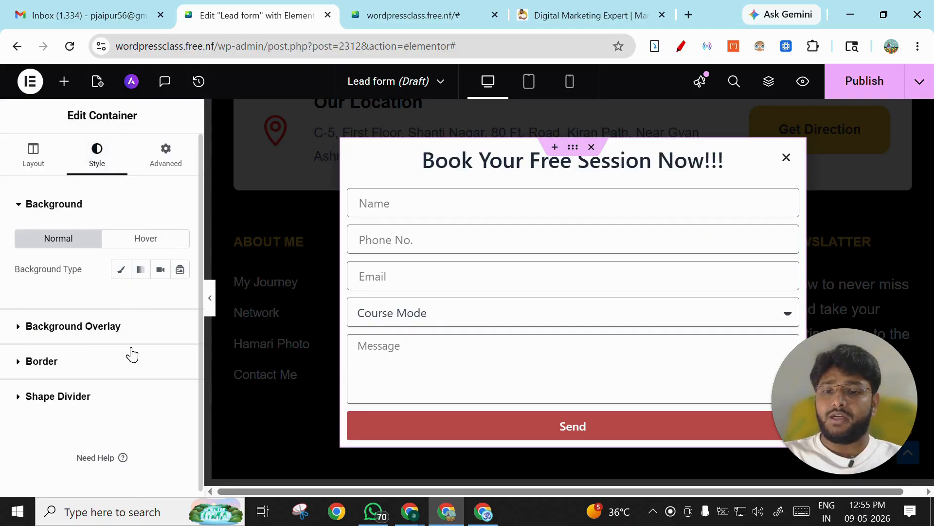
click(121, 269)
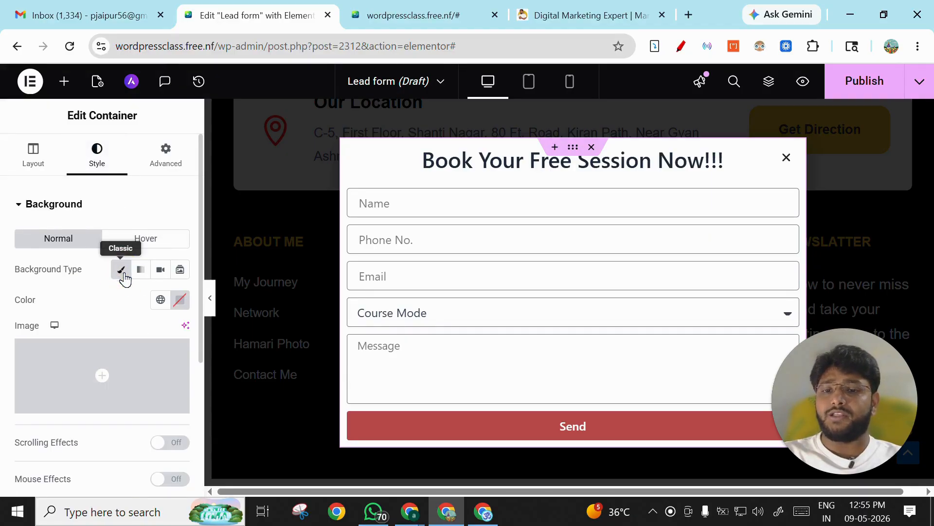
click(181, 299)
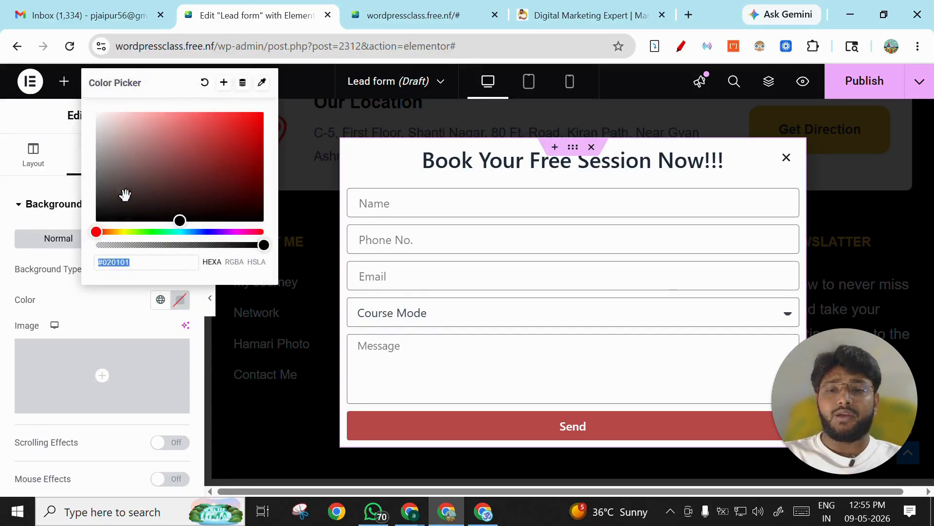
drag(123, 193, 126, 138)
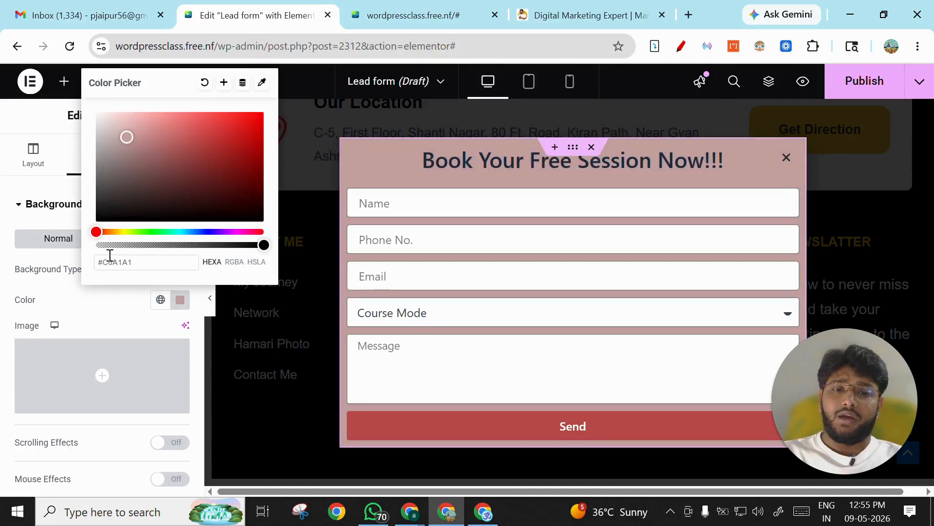
drag(100, 233, 122, 232)
drag(130, 140, 198, 112)
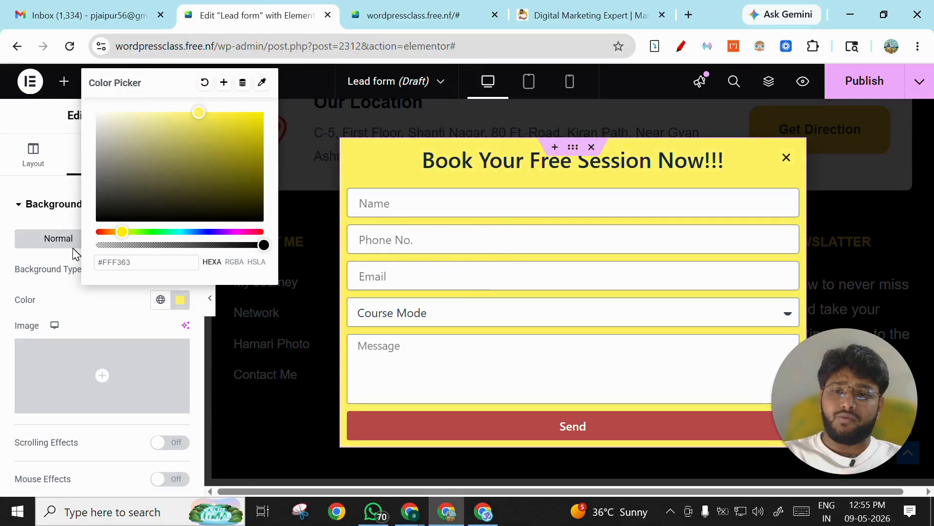
click(68, 216)
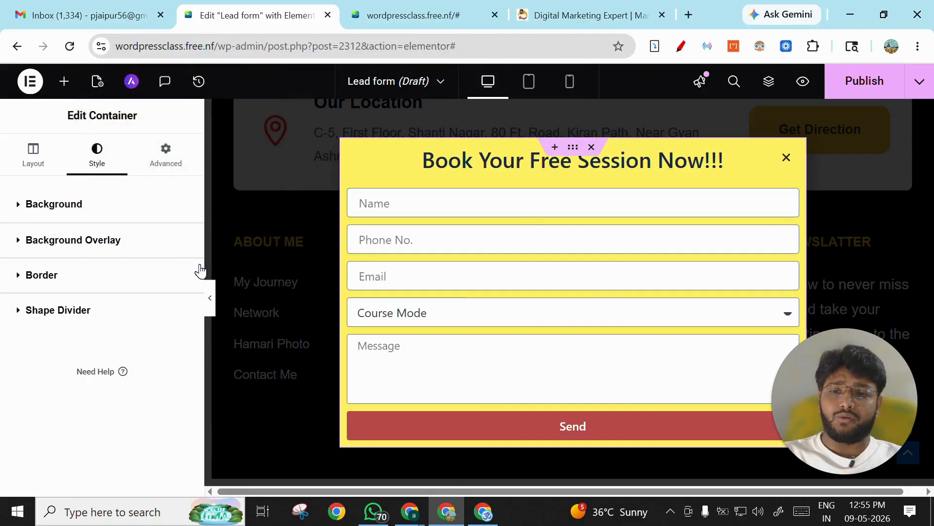
click(57, 214)
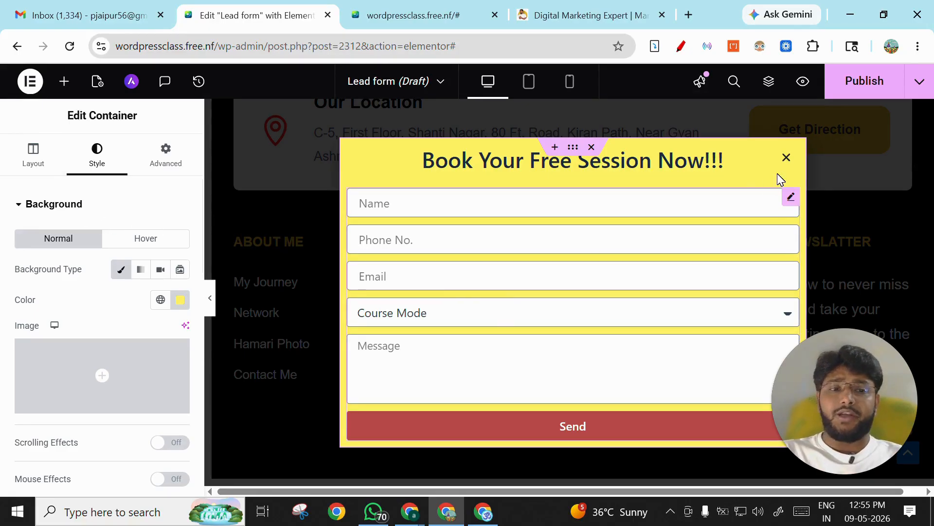
Examine the form's field list and the field types available for the Name field.
click(789, 200)
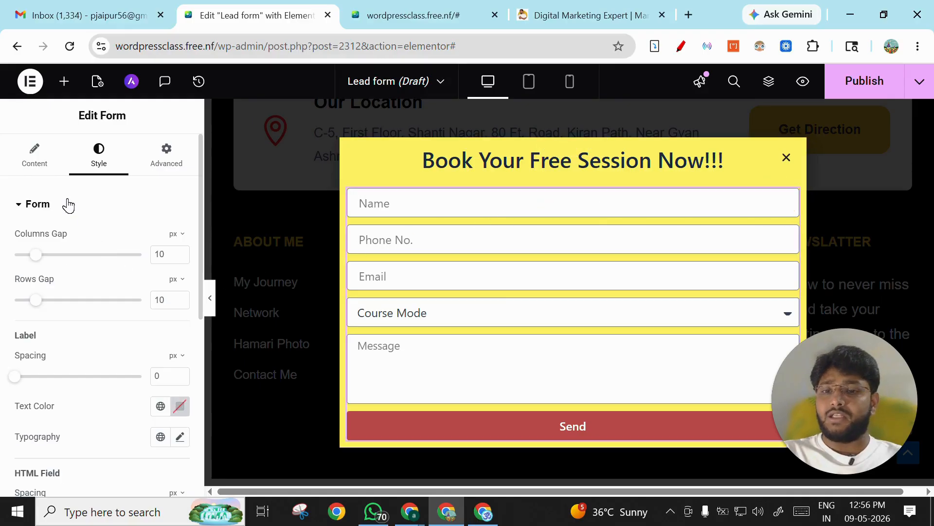
click(35, 156)
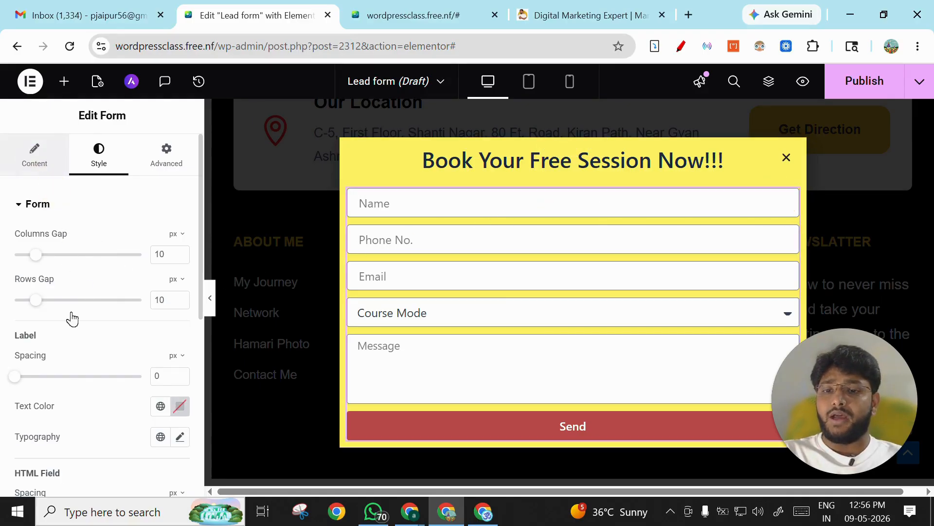
click(99, 283)
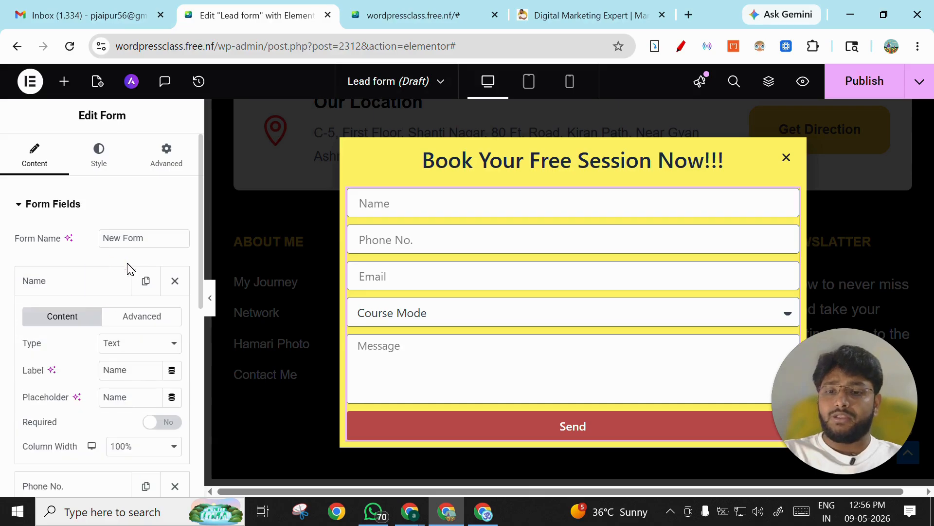
click(123, 344)
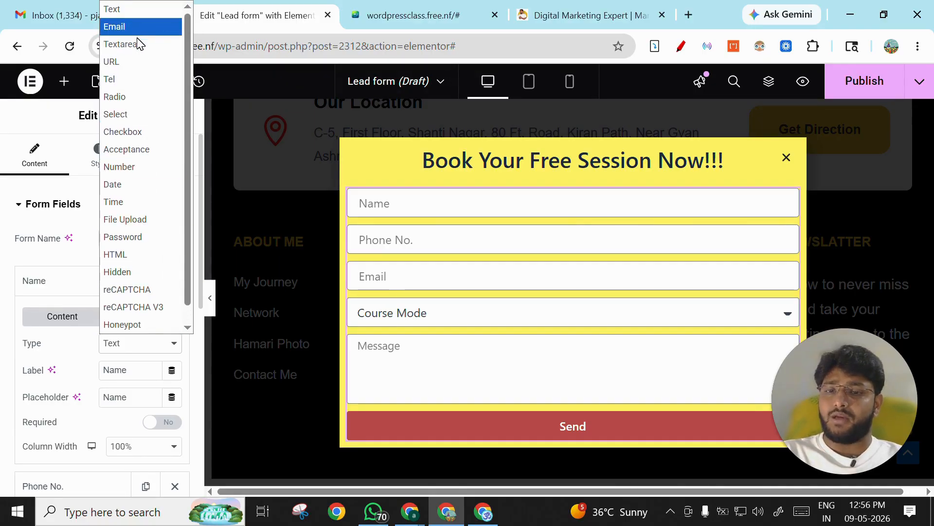
click(74, 296)
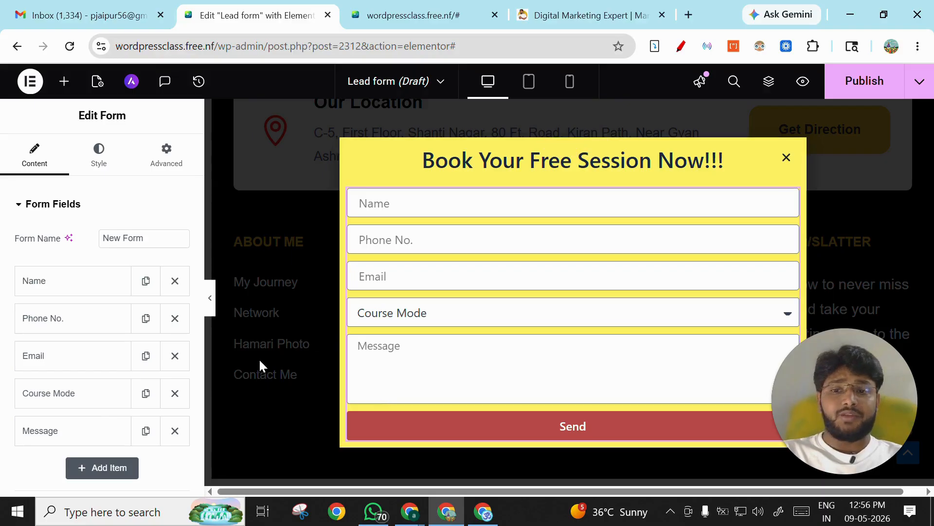
Start publishing the Lead form popup and proceed past Conditions to Triggers without adding any display condition.
click(847, 83)
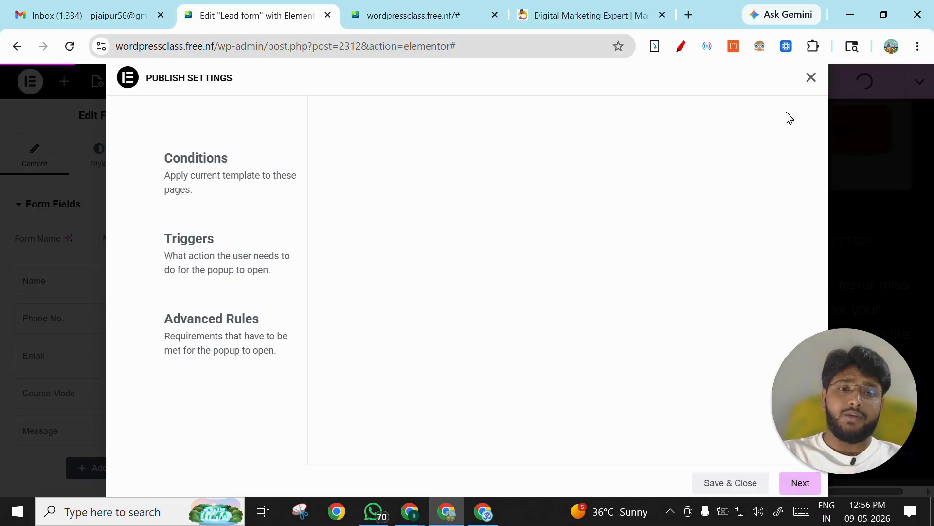
click(205, 177)
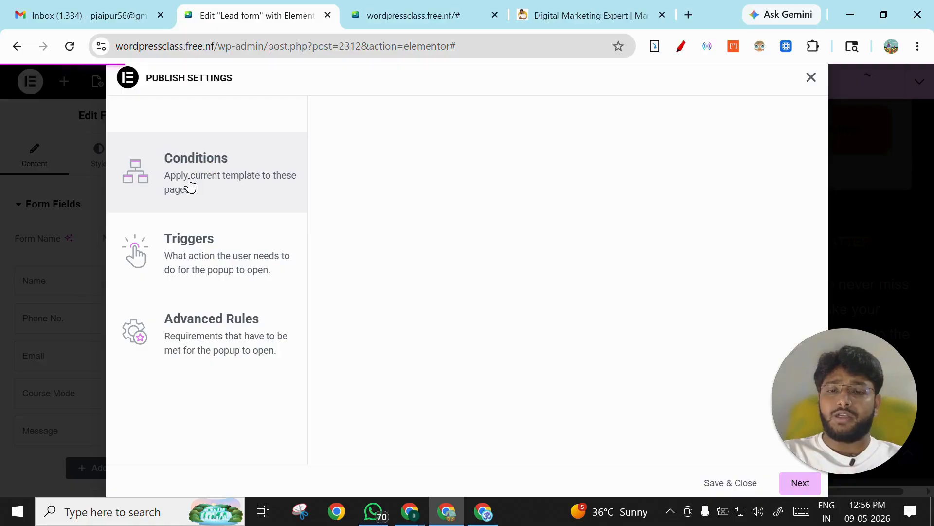
click(214, 222)
click(214, 259)
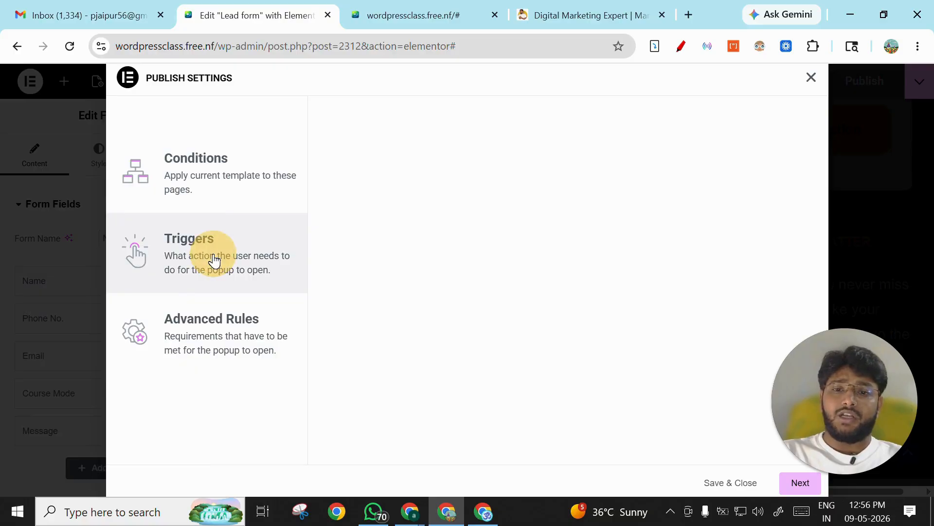
click(810, 475)
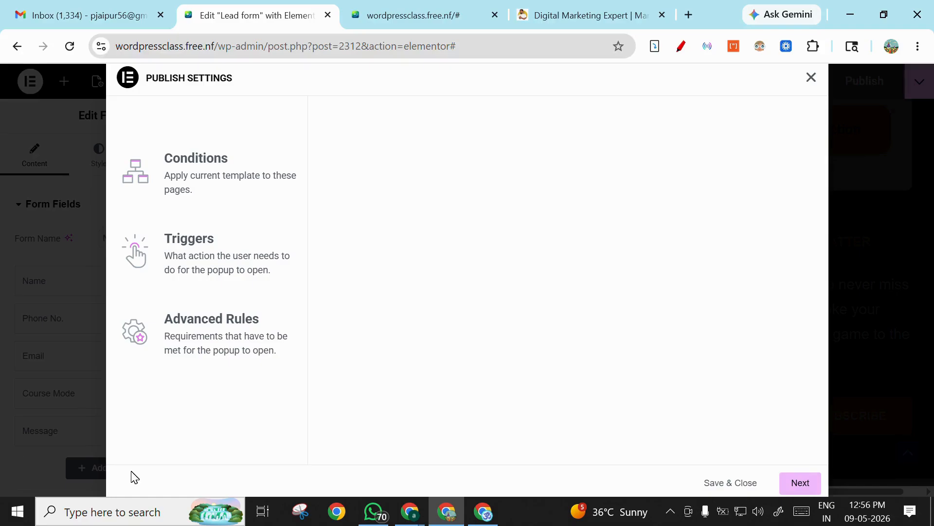
click(801, 484)
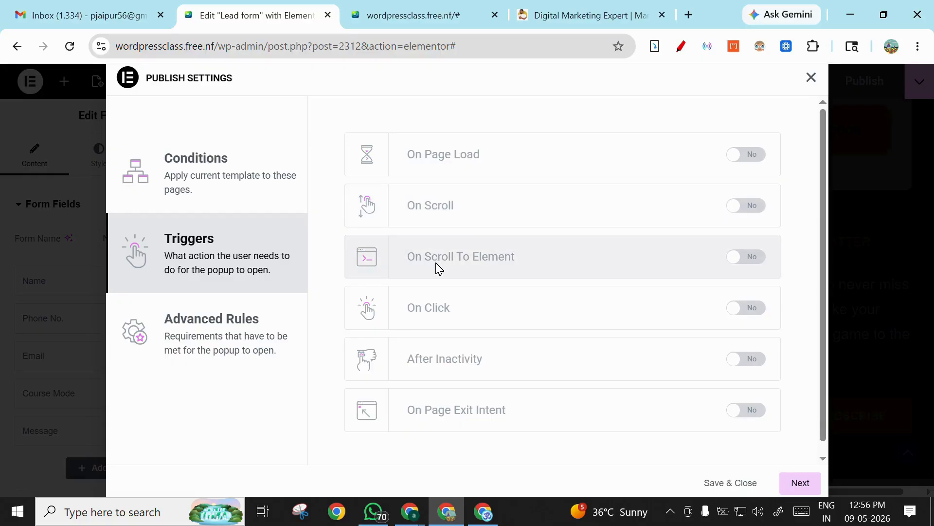
Examine the popup's trigger options and check the site's home page with its two hero buttons.
scroll(460, 262, down, 1)
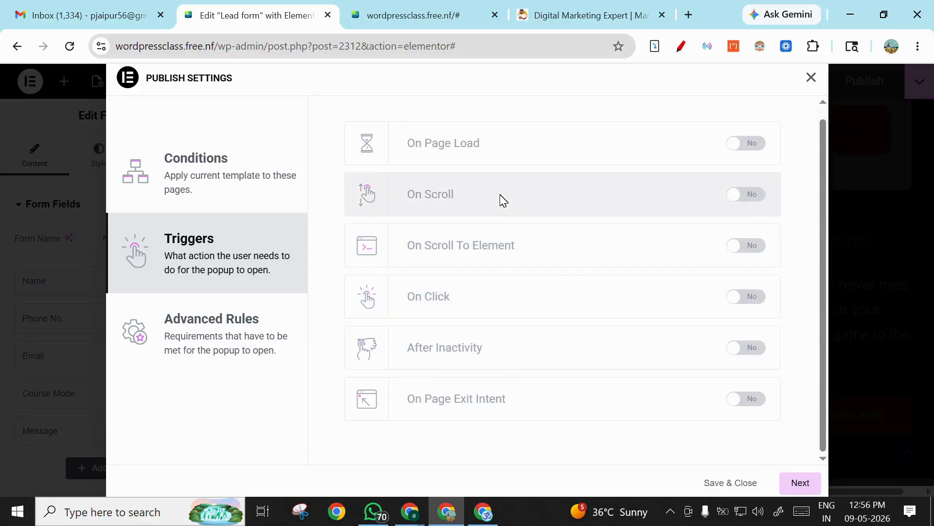
scroll(511, 207, up, 1)
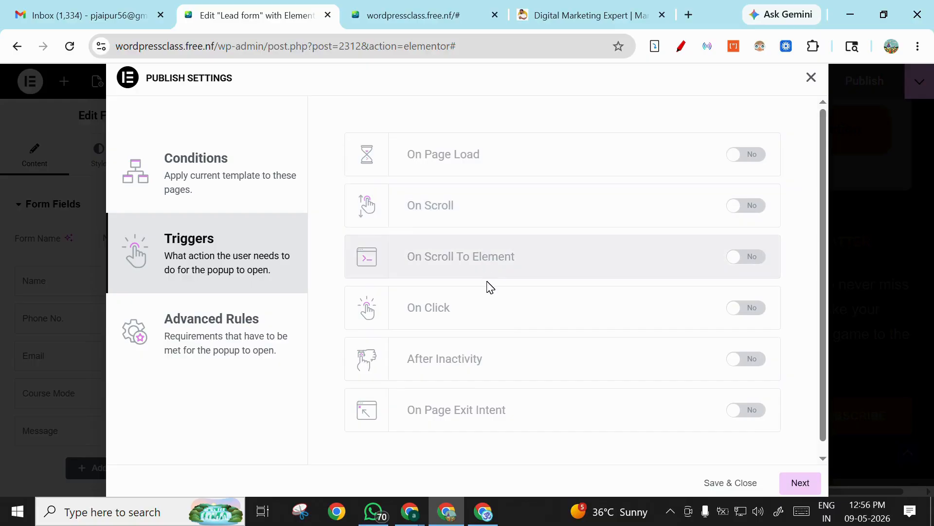
click(383, 10)
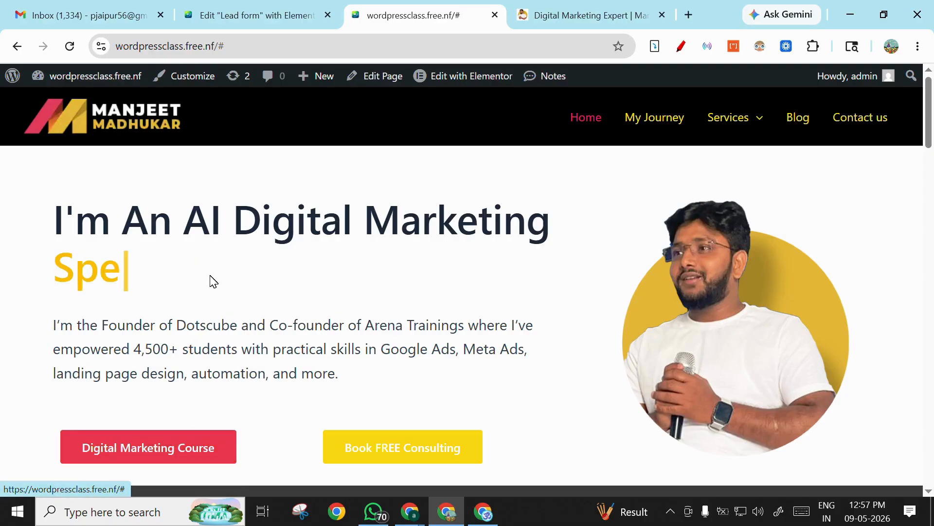
click(263, 20)
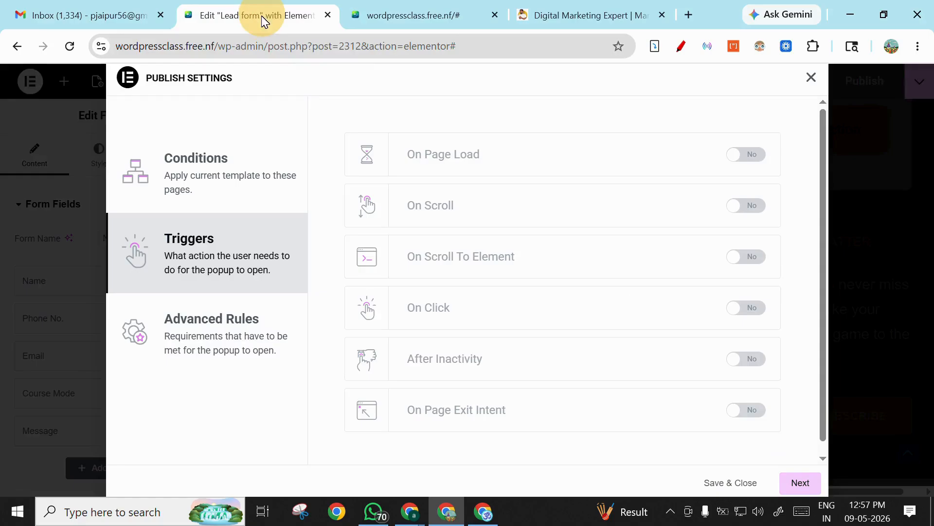
Leave all triggers off, review the advanced rules without enabling any, and save the popup's publish settings.
click(800, 491)
scroll(538, 265, down, 3)
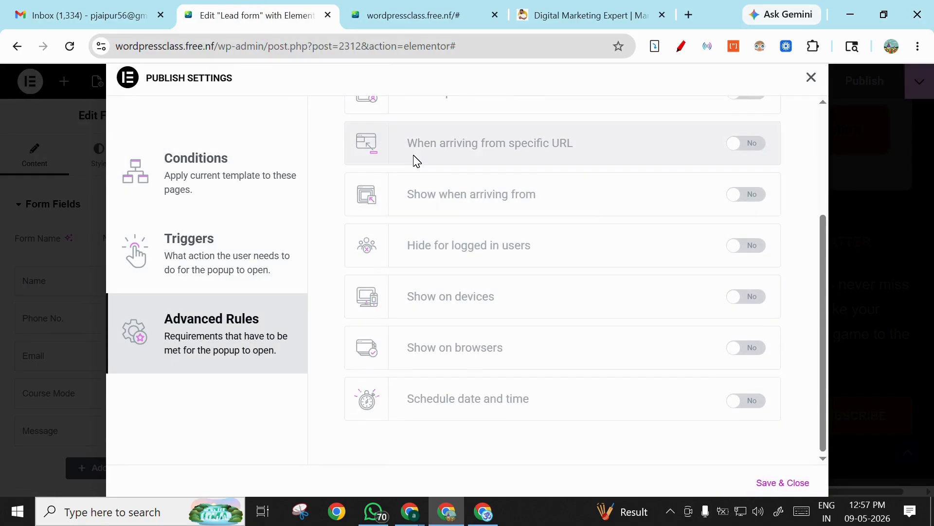
scroll(416, 161, up, 3)
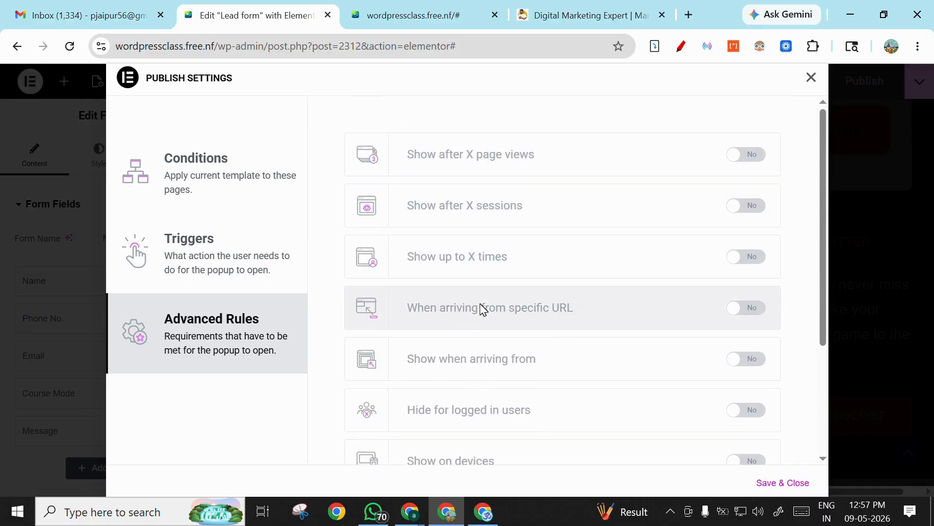
scroll(548, 349, down, 3)
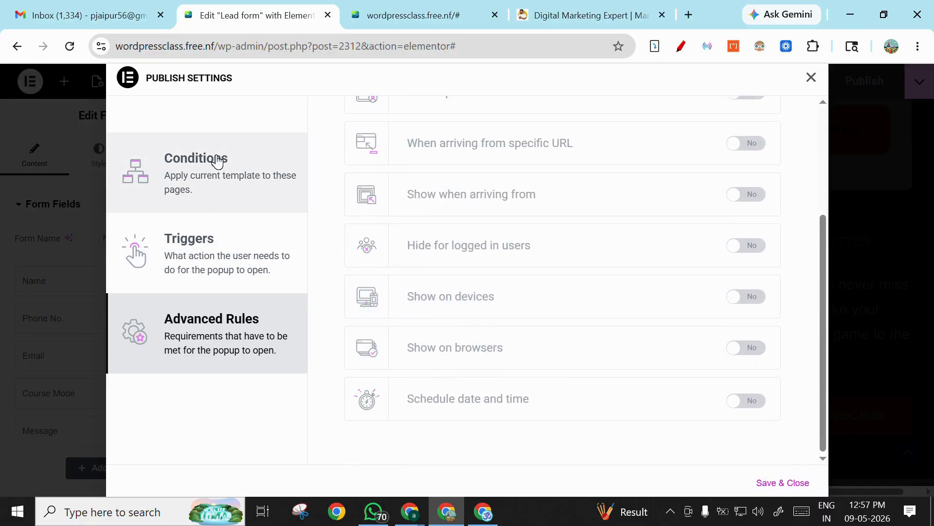
scroll(446, 263, up, 1)
scroll(487, 282, up, 1)
scroll(706, 390, down, 3)
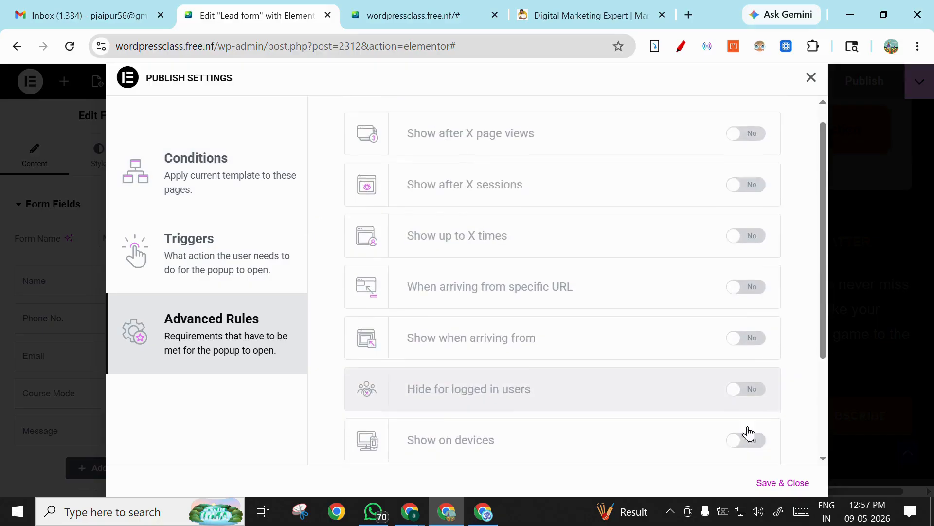
click(781, 483)
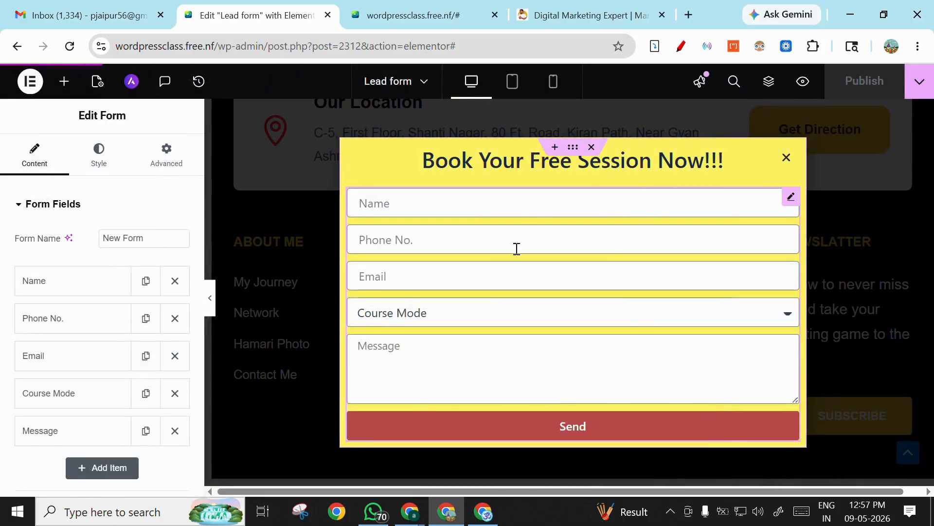
Open the site's home page for editing with Elementor in a new browser tab.
click(370, 23)
mouse_move(457, 76)
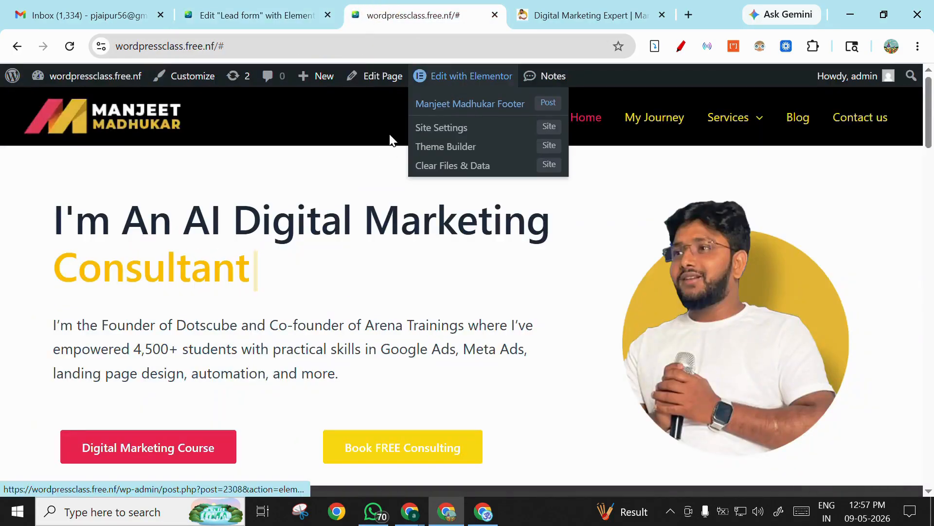
right_click(454, 77)
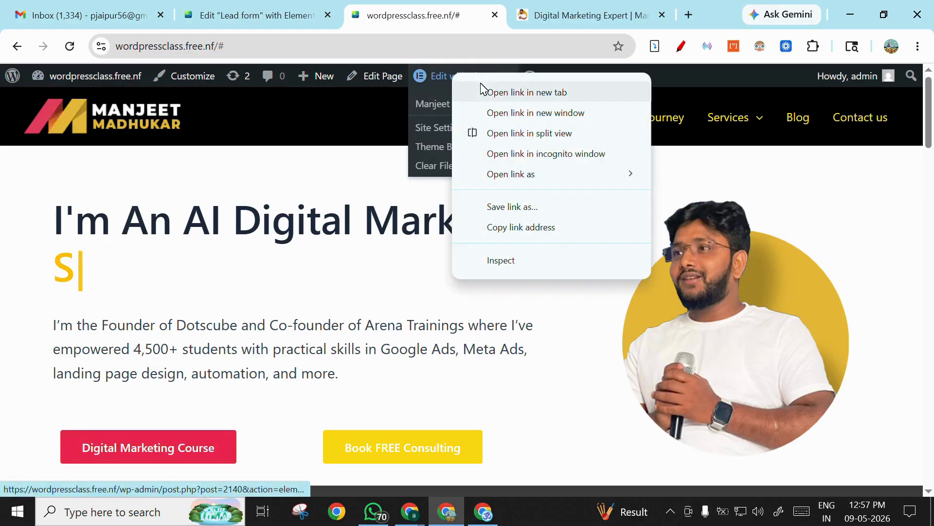
click(527, 92)
click(475, 12)
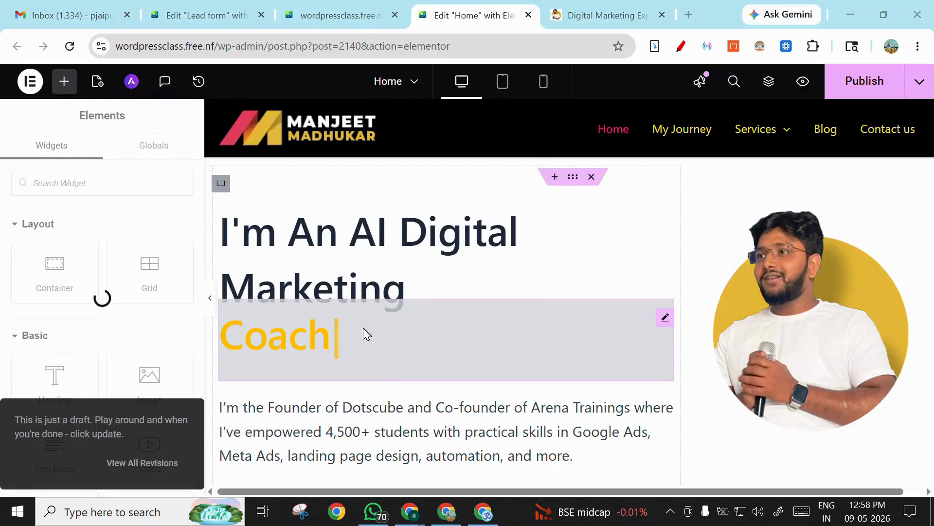
key(BackSpace)
key(BackSpace)
key(BackSpace)
key(BackSpace)
key(BackSpace)
text(Consultant)
scroll(499, 319, down, 3)
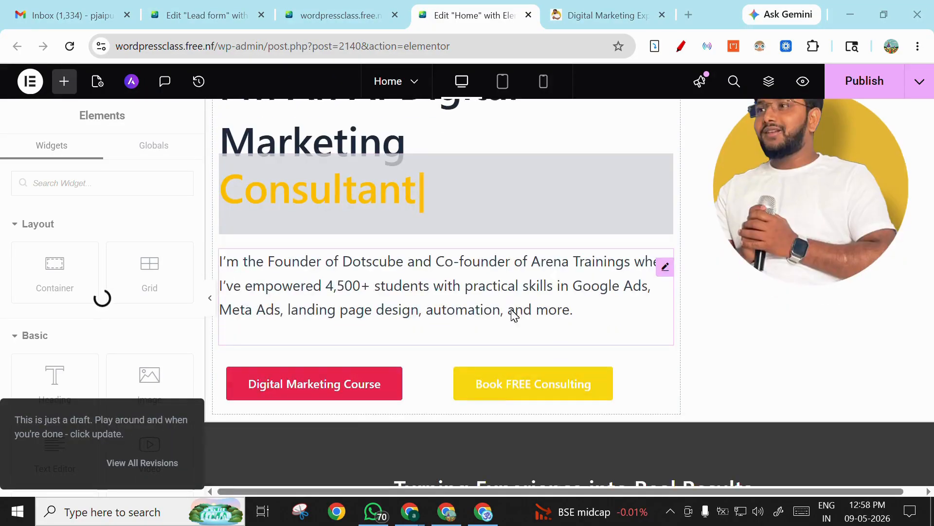
key(BackSpace)
key(BackSpace)
key(BackSpace)
key(BackSpace)
key(BackSpace)
key(BackSpace)
key(BackSpace)
key(BackSpace)
key(BackSpace)
key(BackSpace)
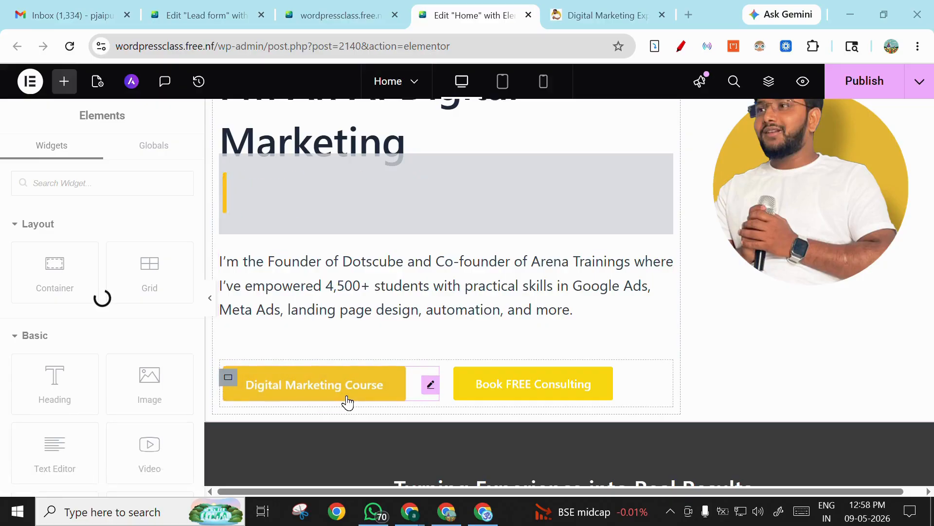
text(Speaker)
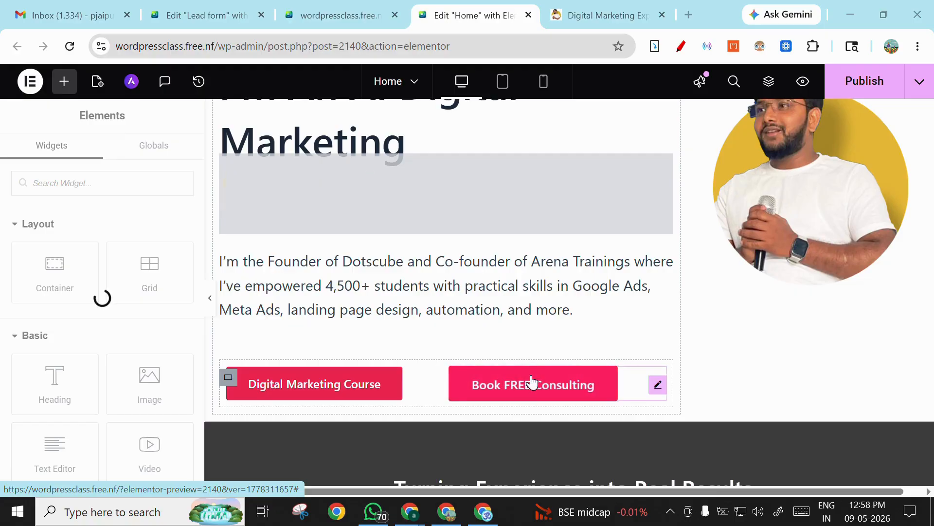
On the reference website, check which popups the Get Free Counsultation and Start Learning Digital Marketing buttons open, closing each one.
click(628, 7)
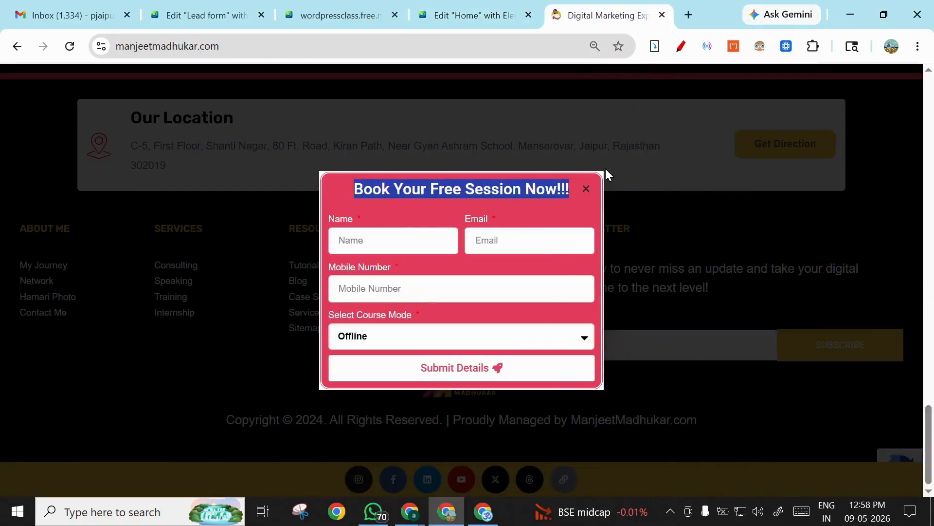
click(586, 189)
scroll(410, 205, up, 20)
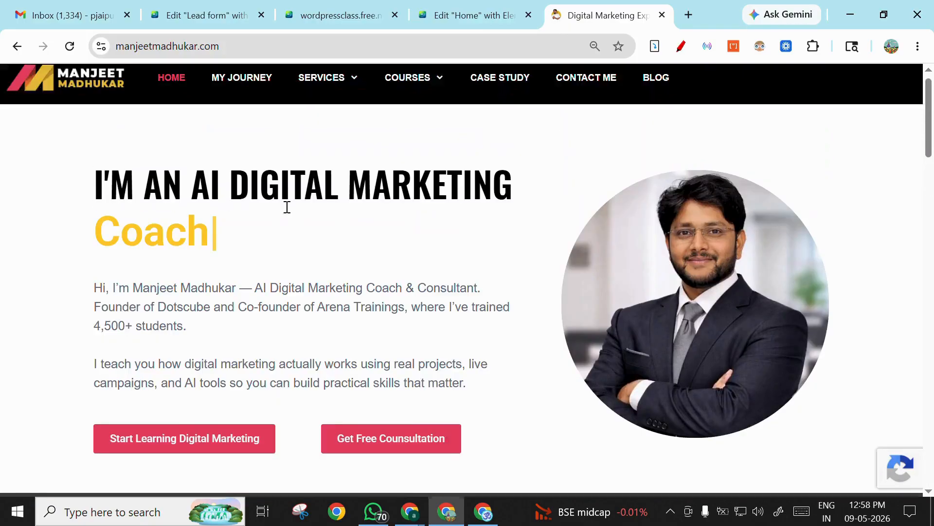
click(403, 446)
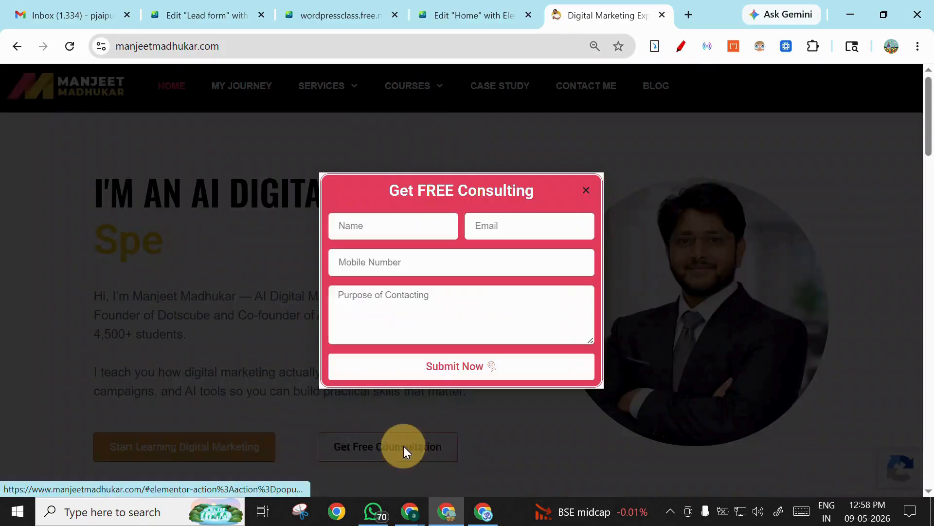
click(585, 189)
click(191, 452)
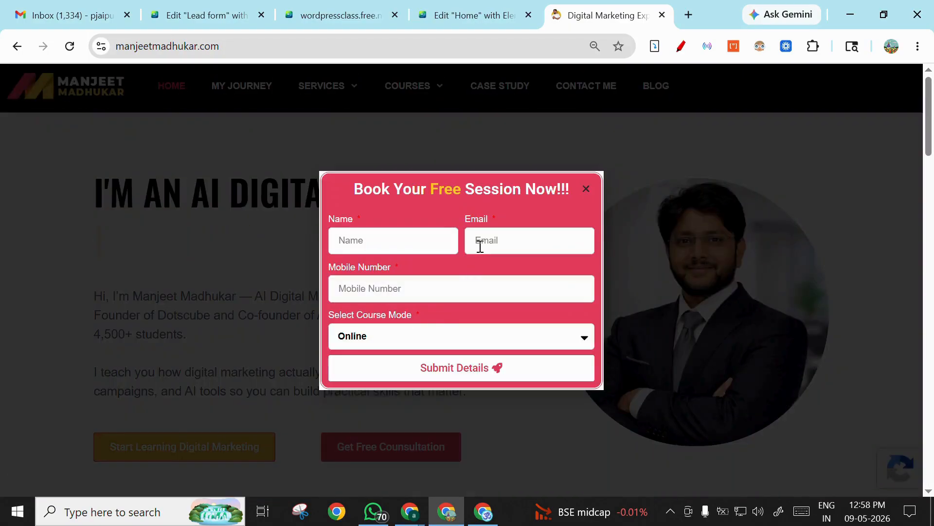
click(584, 188)
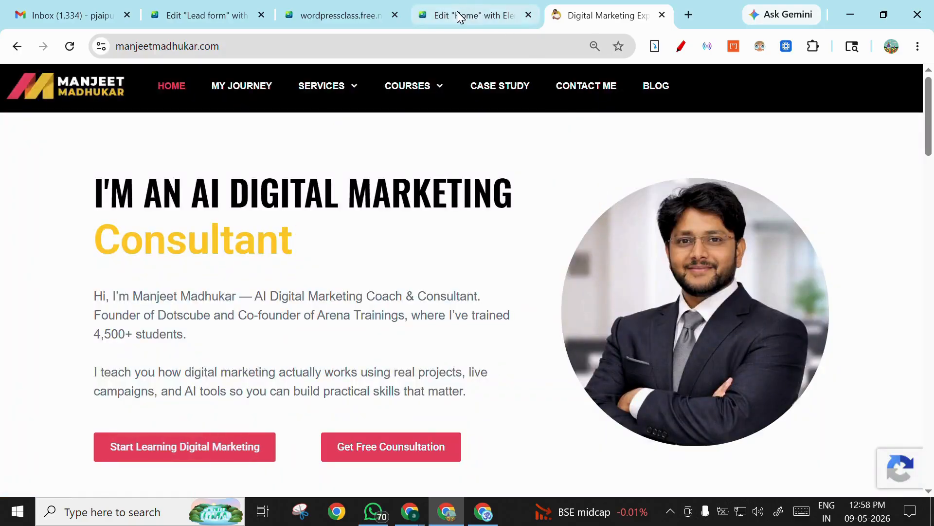
In the home page editor, replace the Digital Marketing Course button's # link with the dynamic Popup action.
click(352, 16)
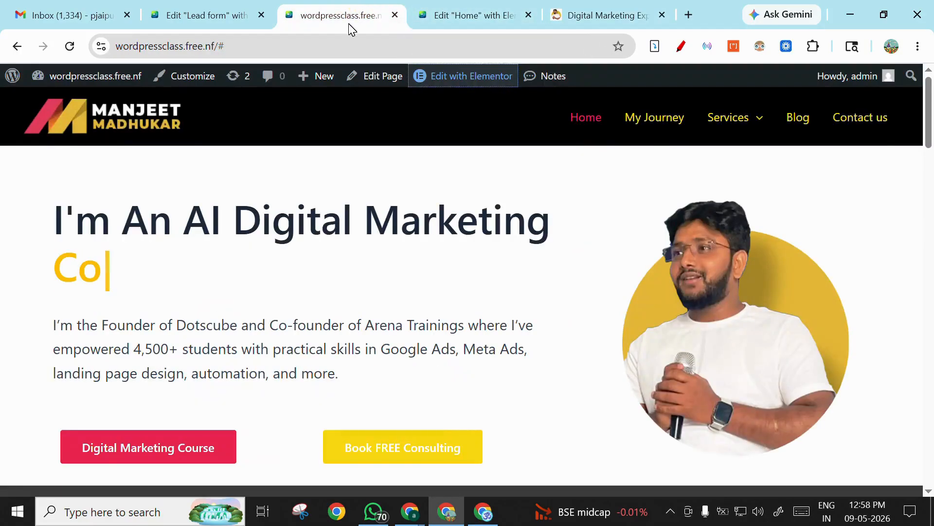
click(474, 15)
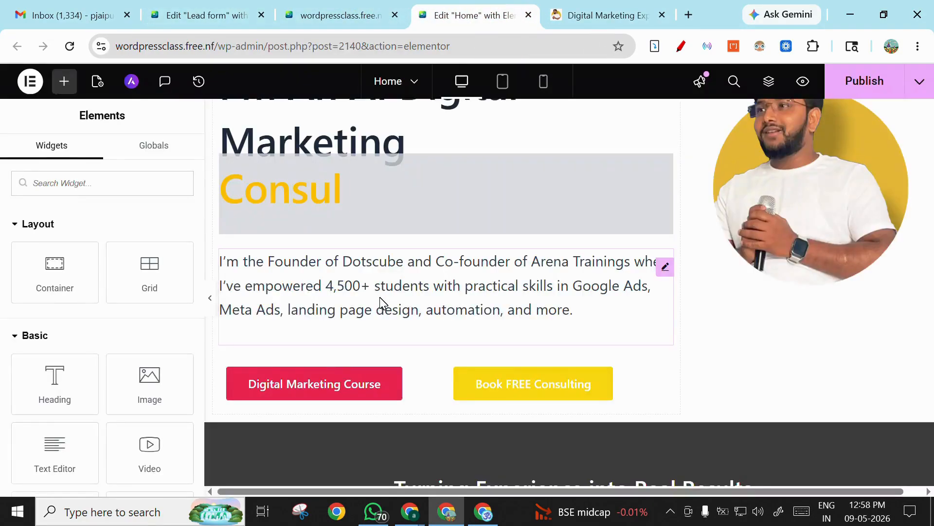
scroll(427, 314, down, 2)
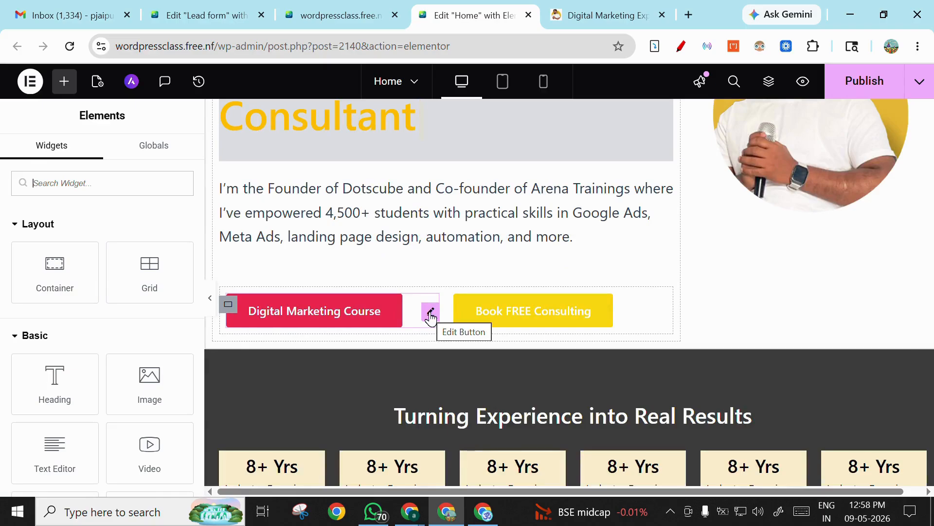
click(430, 314)
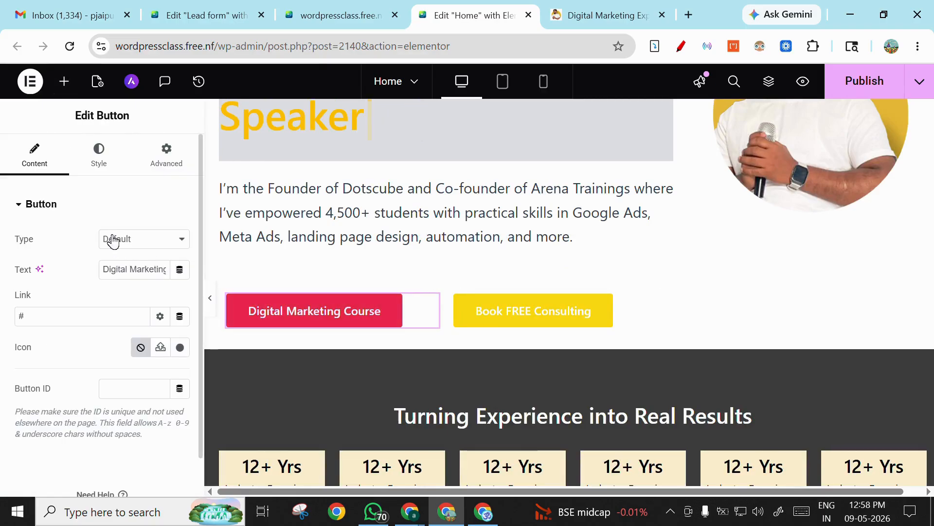
drag(45, 320, 8, 316)
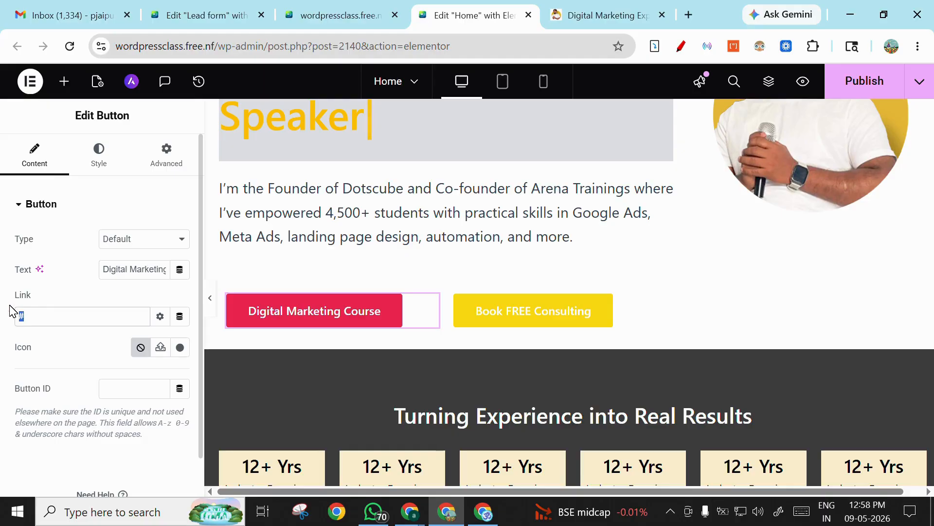
key(BackSpace)
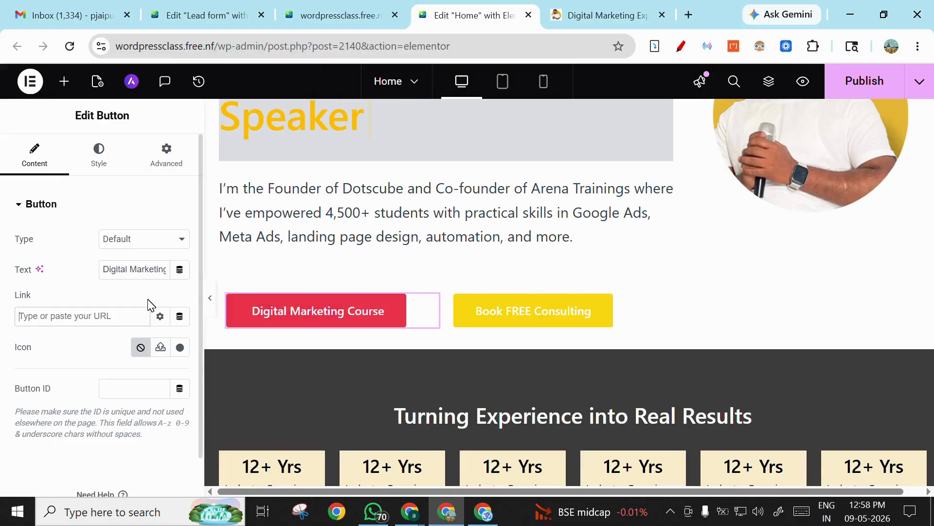
click(179, 317)
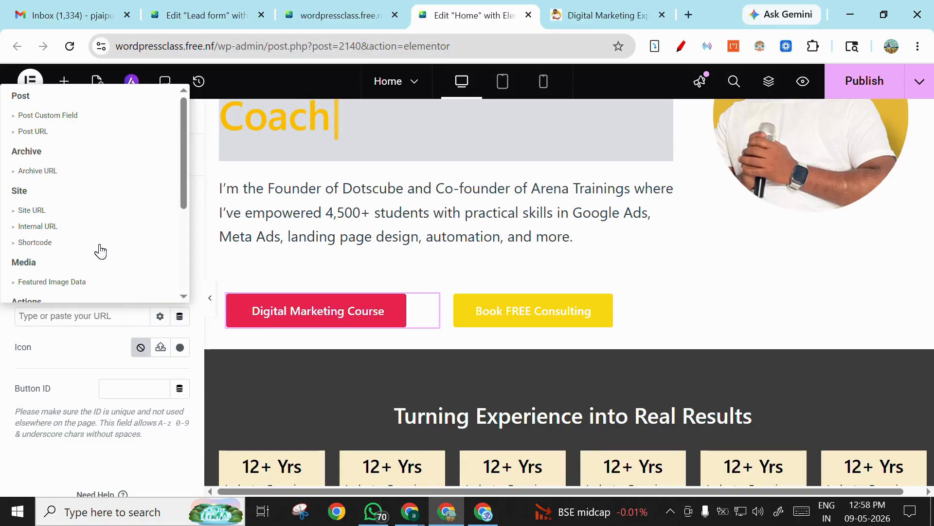
scroll(86, 199, down, 3)
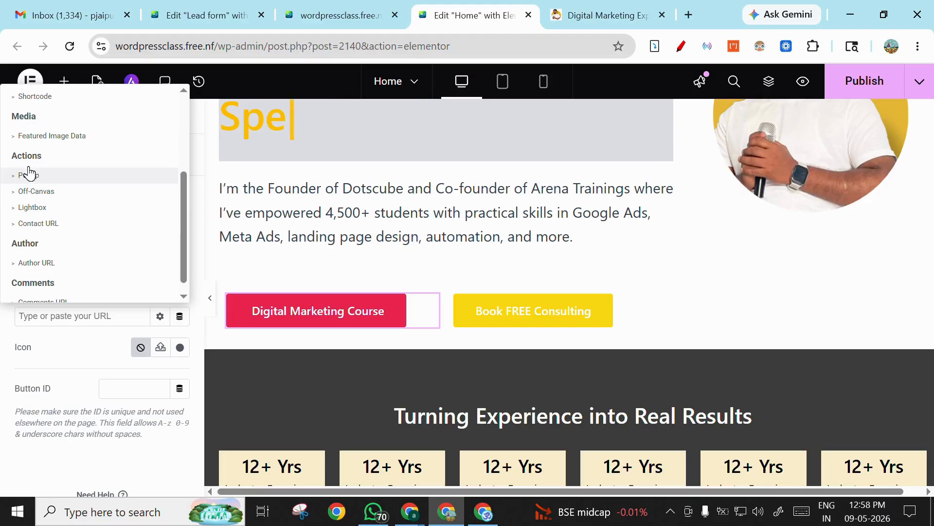
click(17, 176)
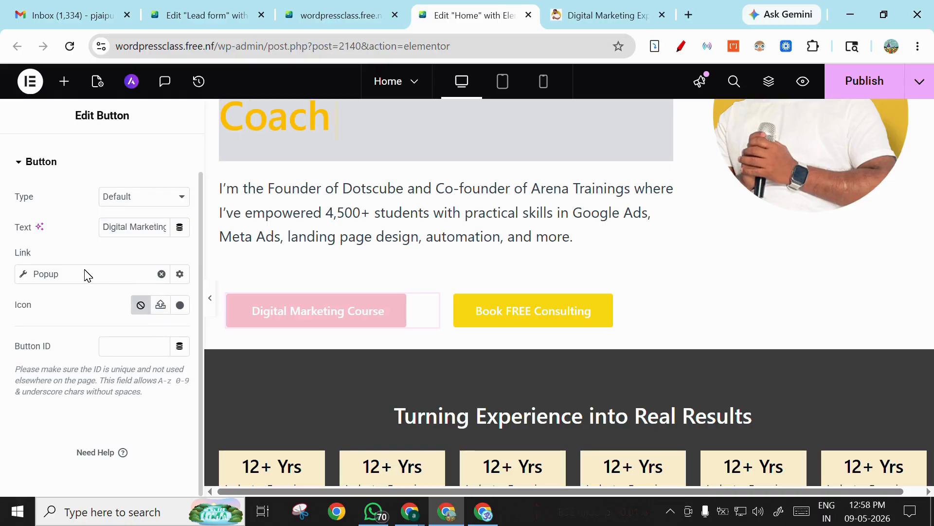
Set the button's popup link to open the Lead form template and publish the home page.
click(44, 273)
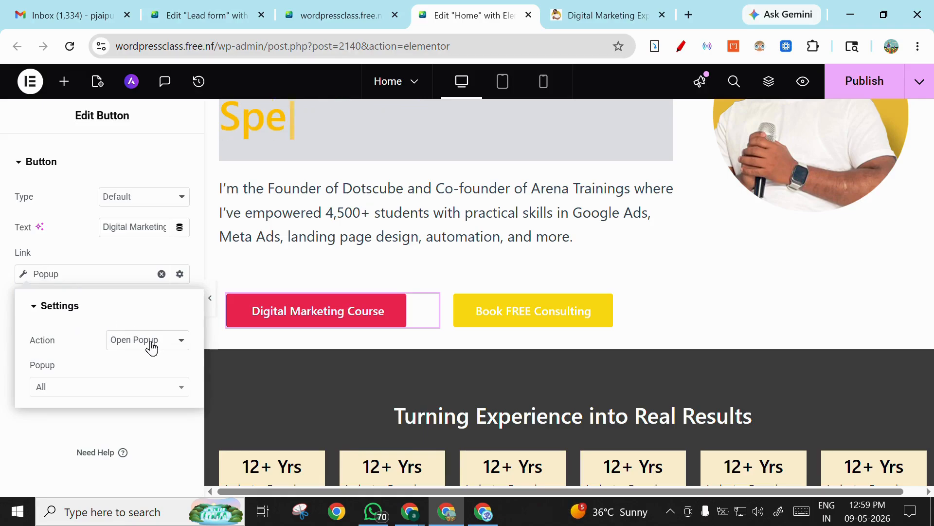
click(85, 393)
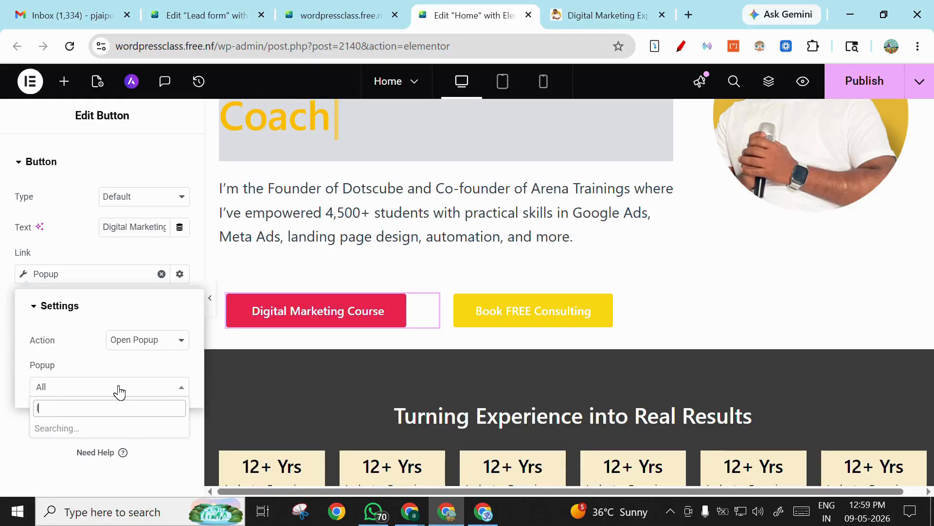
text(lead)
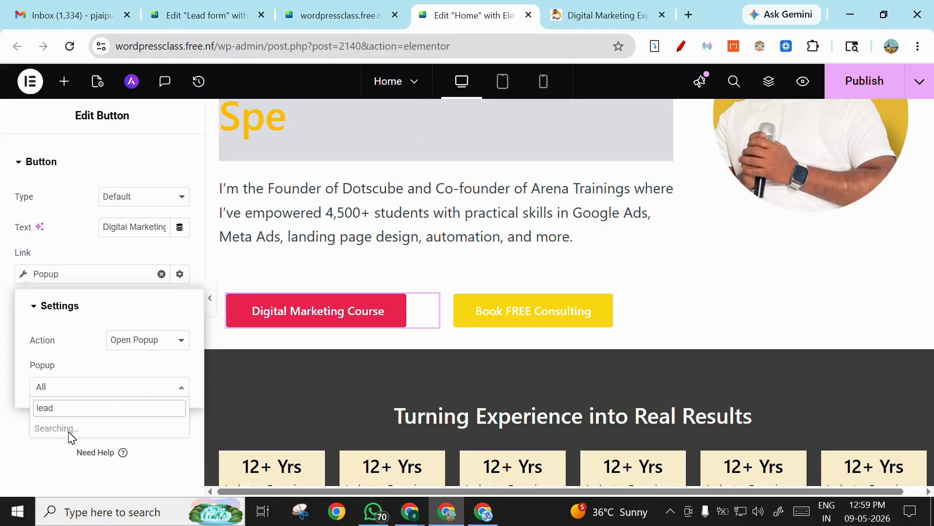
click(87, 430)
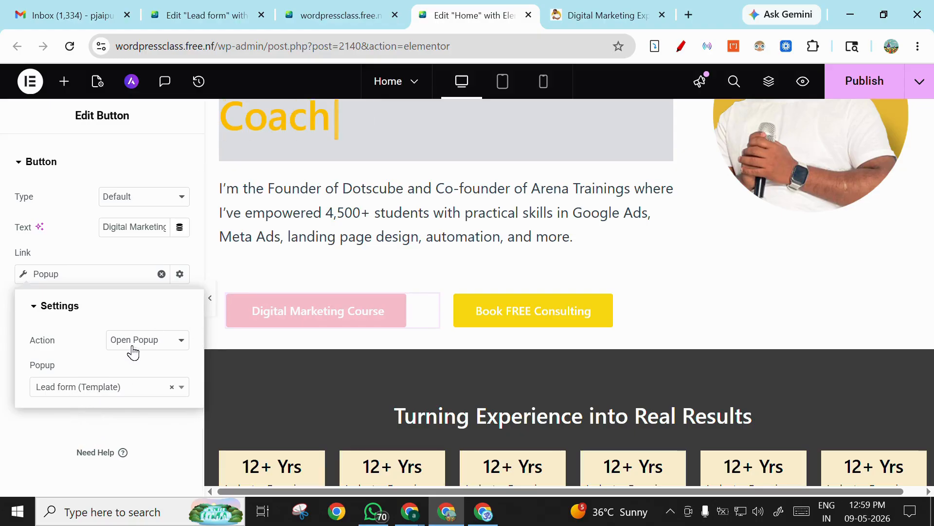
click(104, 254)
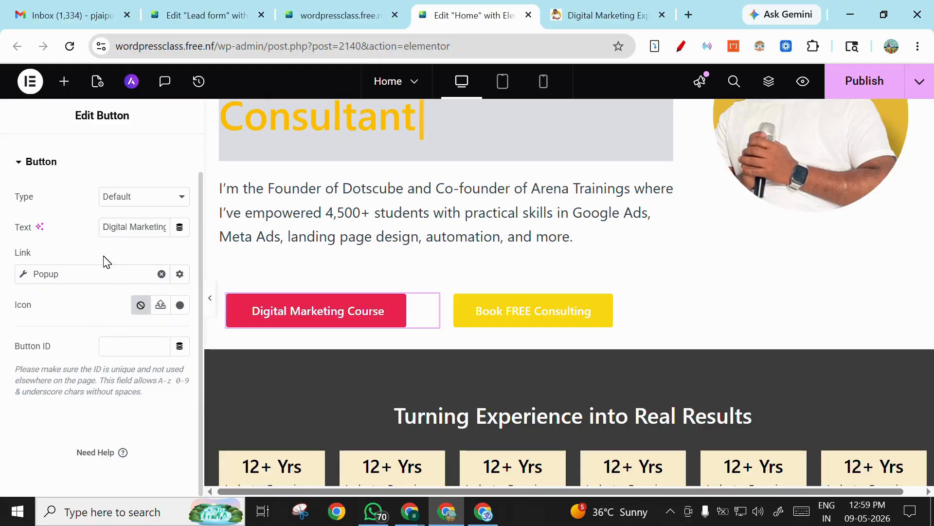
click(870, 85)
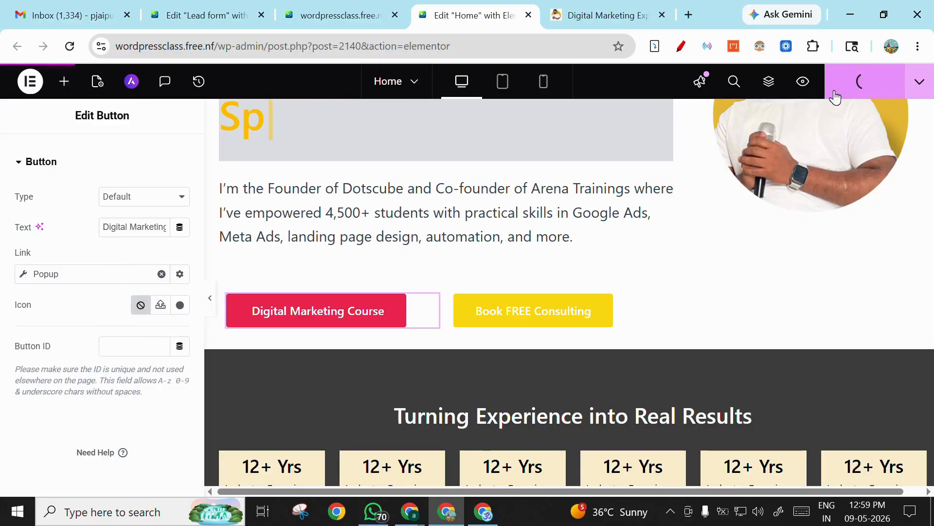
Refresh the live home page, try the Digital Marketing Course button, and reload the page.
click(359, 12)
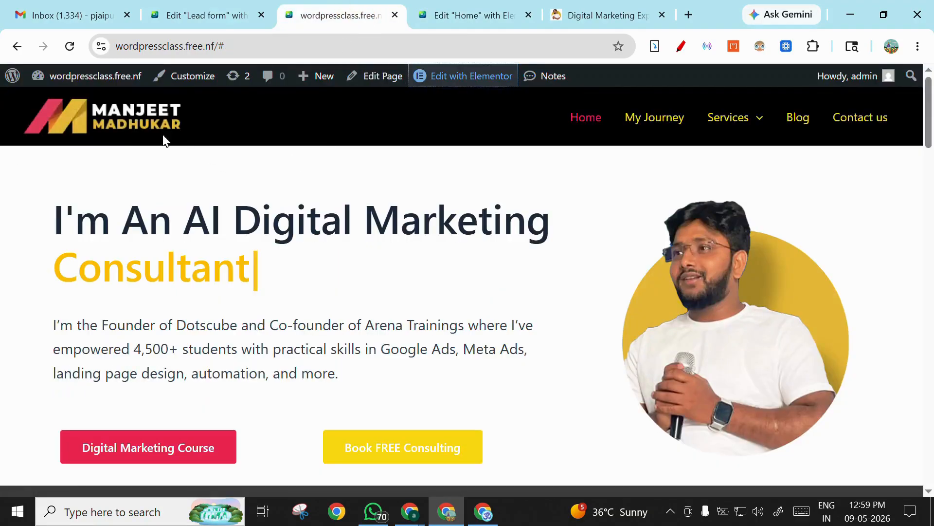
click(129, 122)
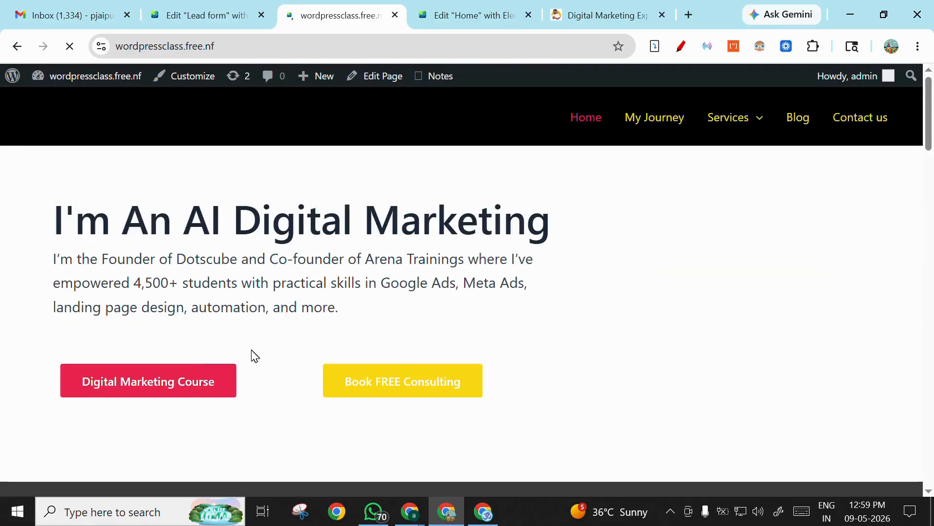
click(459, 6)
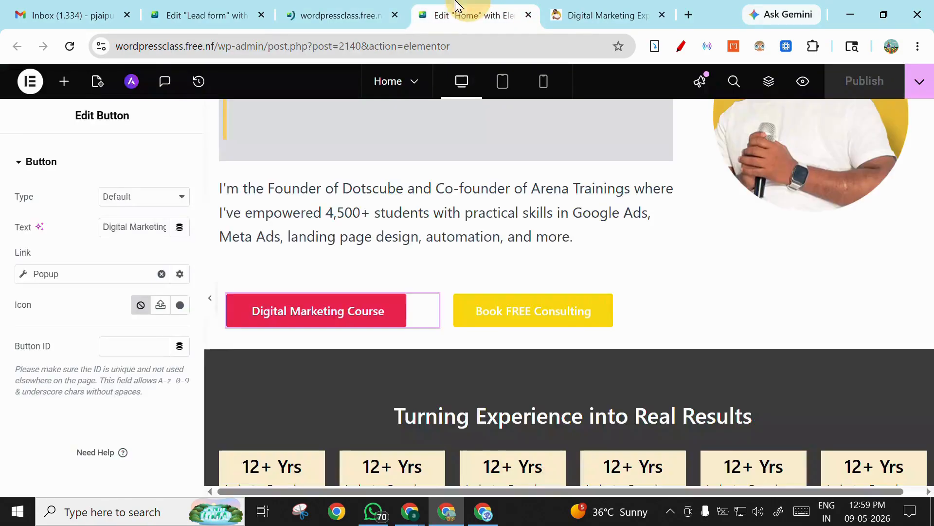
click(323, 12)
scroll(172, 353, down, 3)
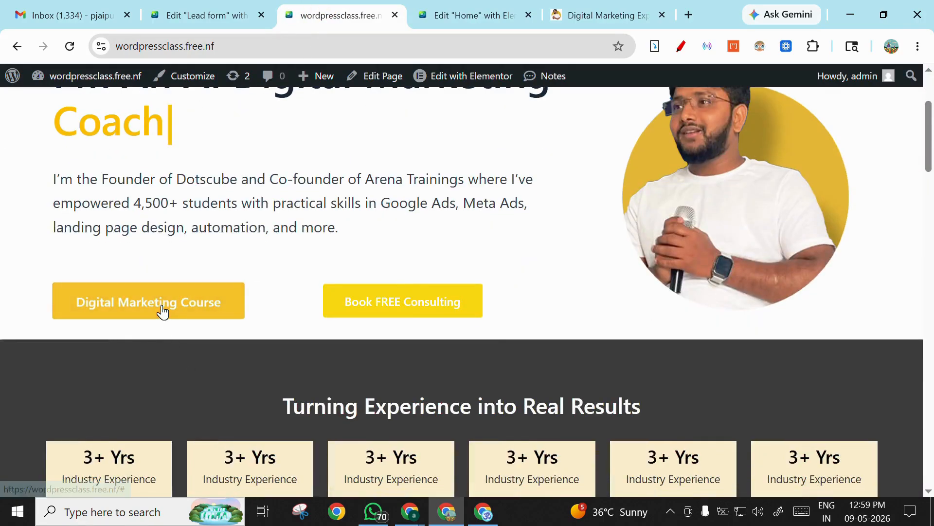
click(165, 311)
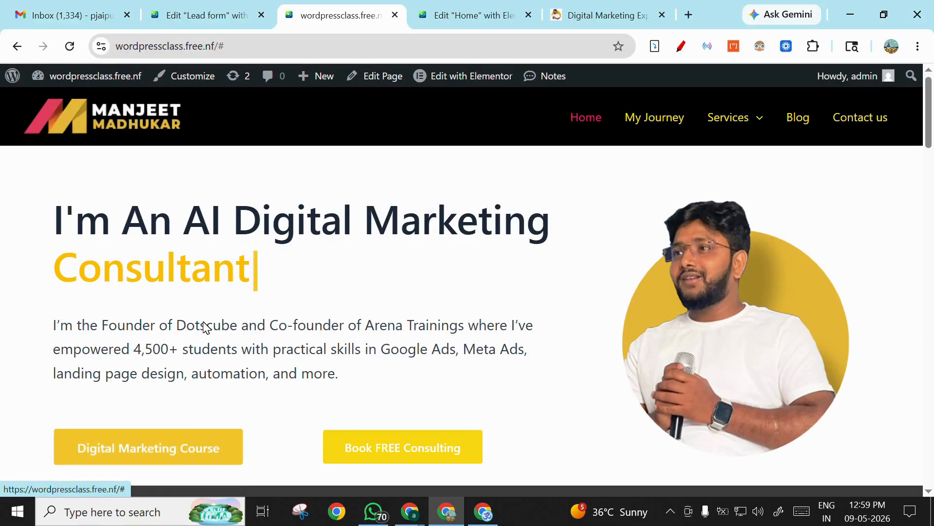
click(69, 46)
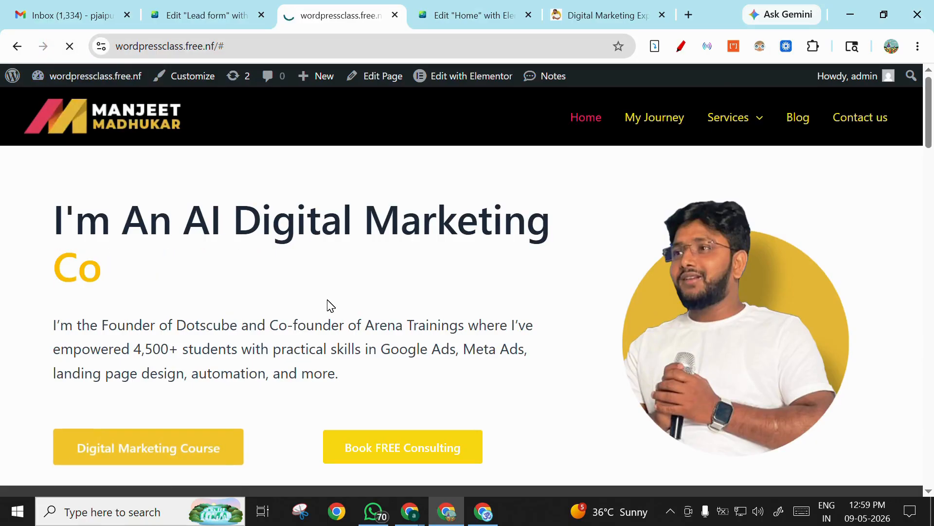
Test the Digital Marketing Course button again on the reloaded live page, check the popup while scrolling, and close it.
click(474, 15)
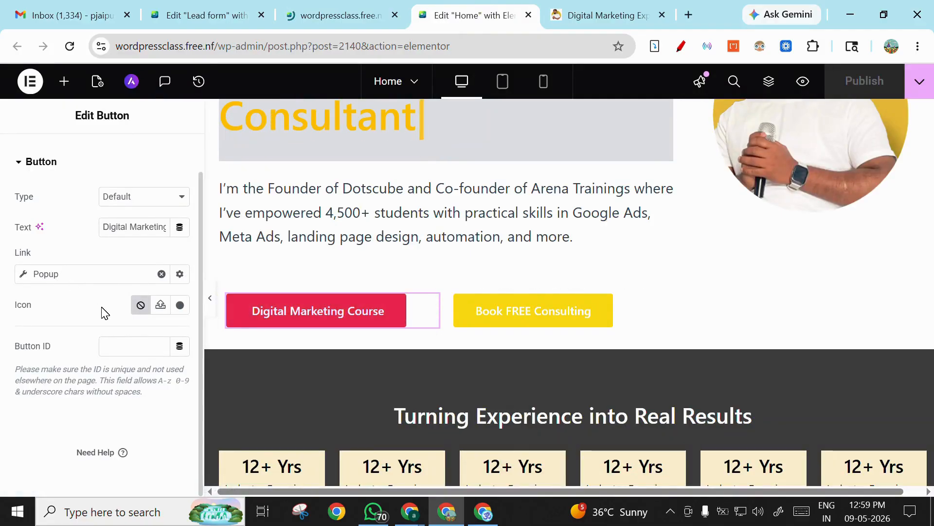
click(336, 15)
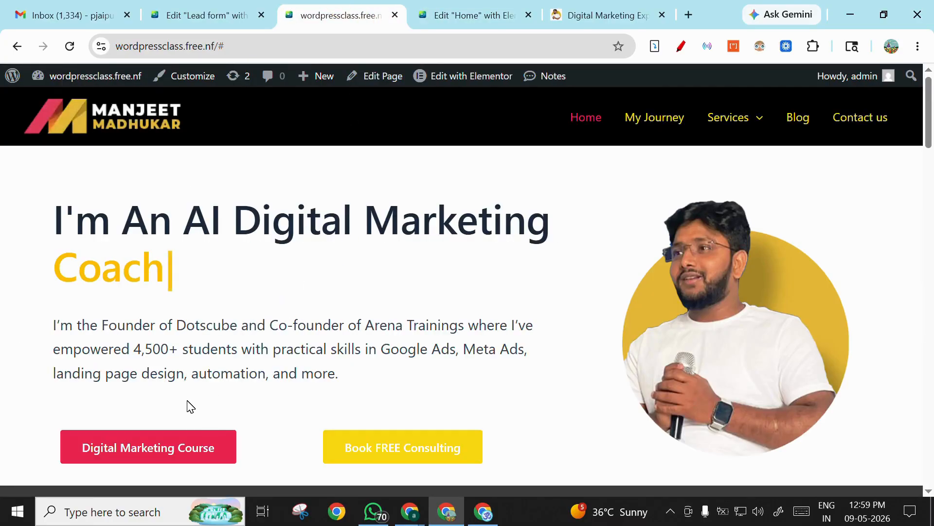
scroll(190, 407, down, 3)
click(176, 304)
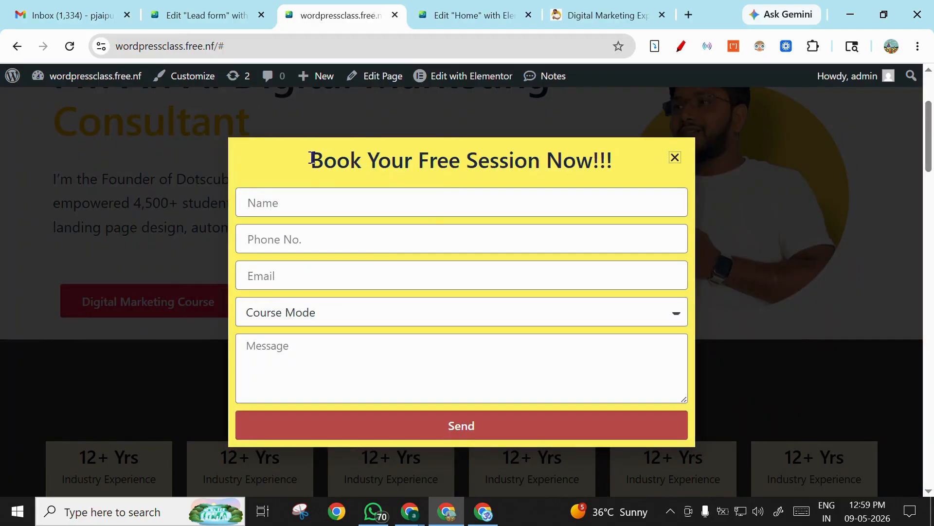
drag(312, 159, 584, 162)
click(588, 166)
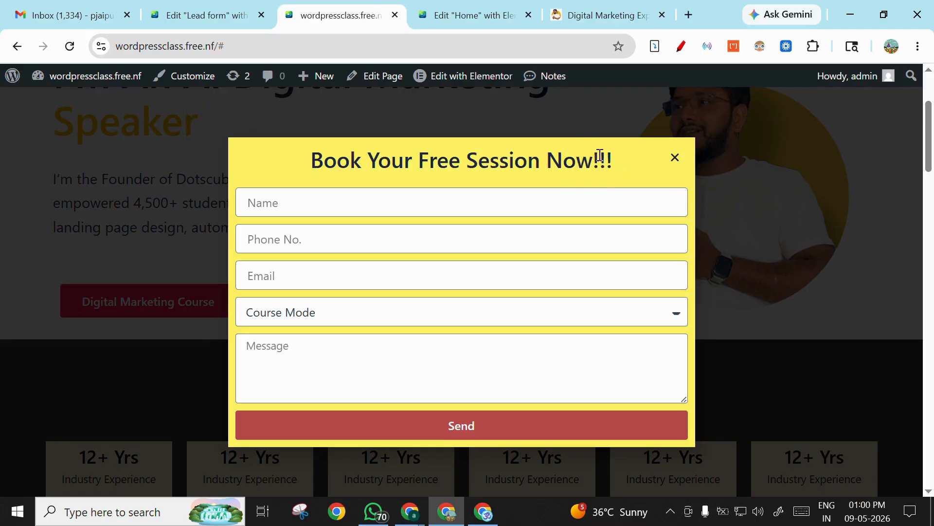
scroll(393, 282, down, 7)
scroll(469, 317, up, 8)
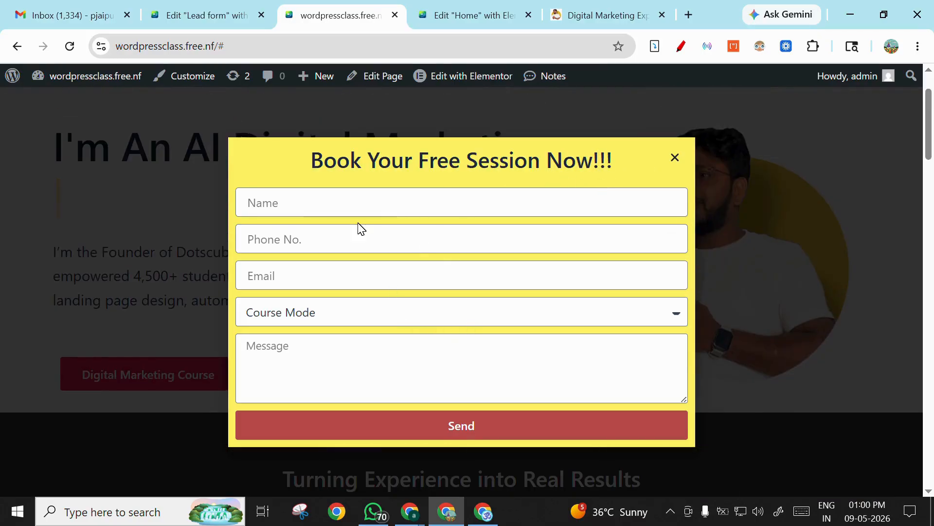
click(674, 156)
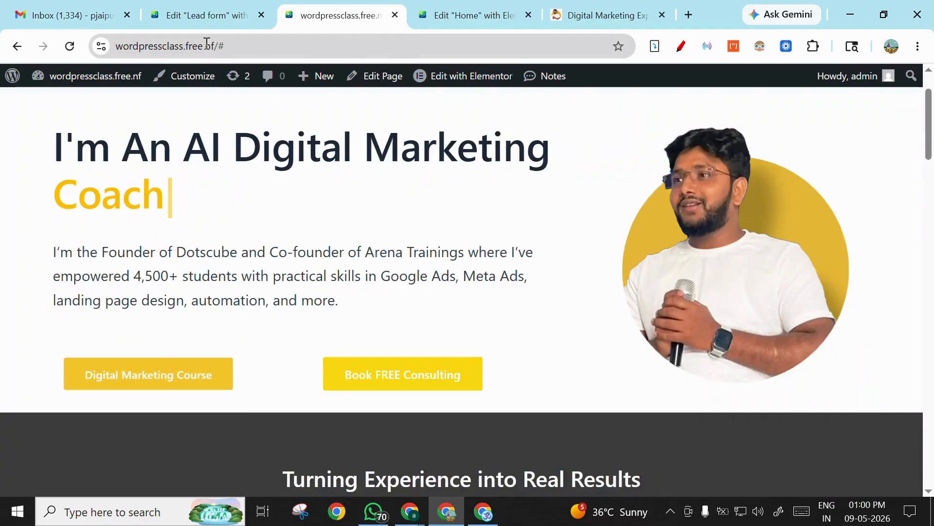
drag(219, 46, 75, 46)
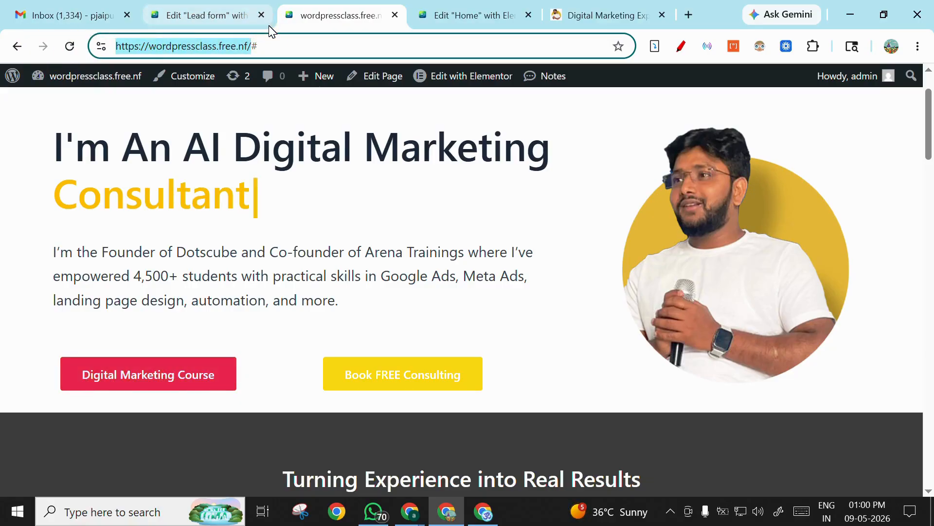
key(ctrl+c)
key(ctrl+shift+n)
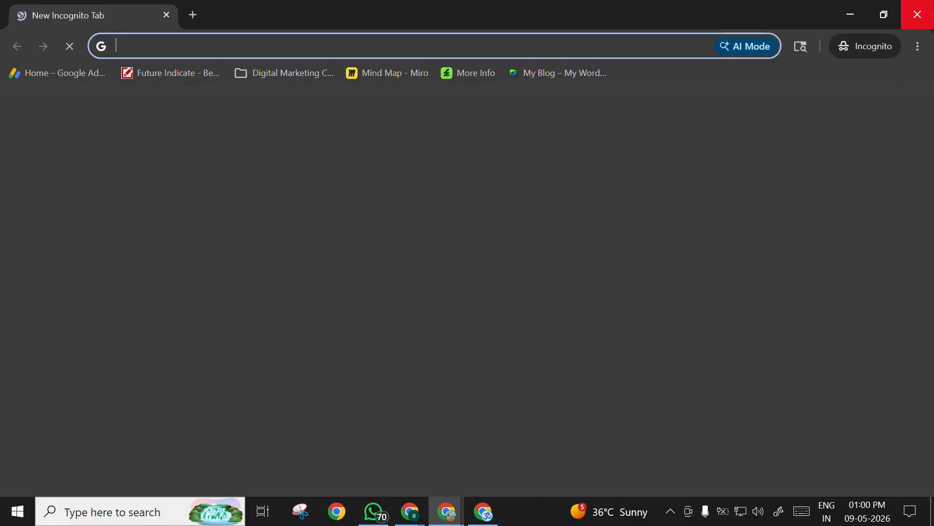
key(ctrl+v)
key(Return)
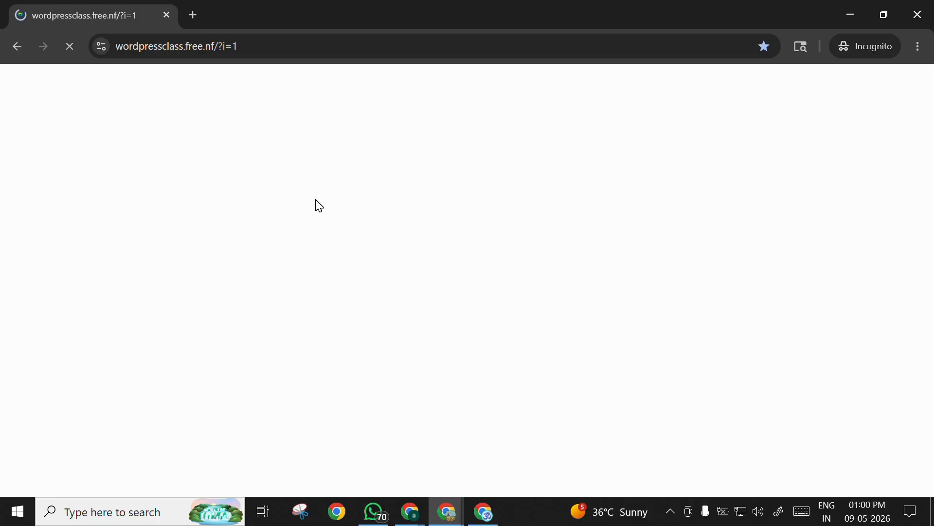
Test the Digital Marketing Course button in the incognito window, reloading the home page through the site logo for a second try.
scroll(202, 302, down, 3)
scroll(167, 354, up, 3)
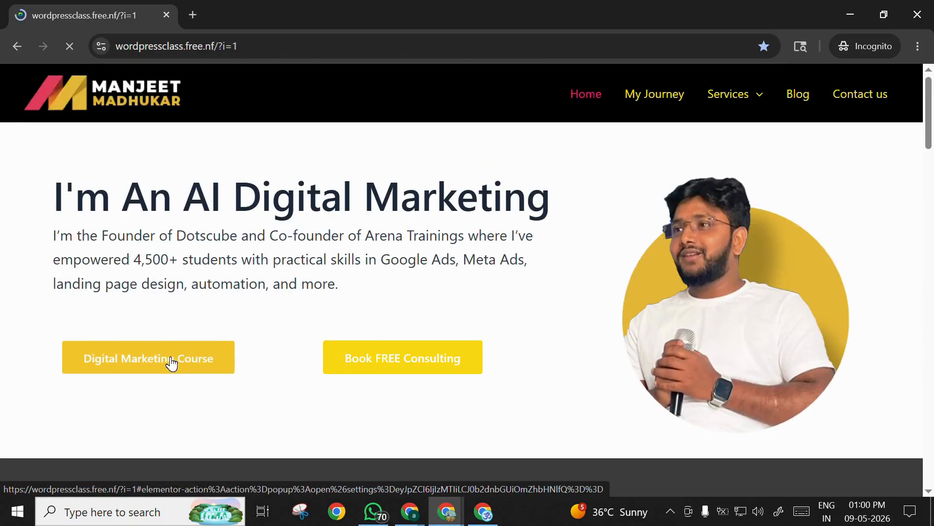
click(185, 352)
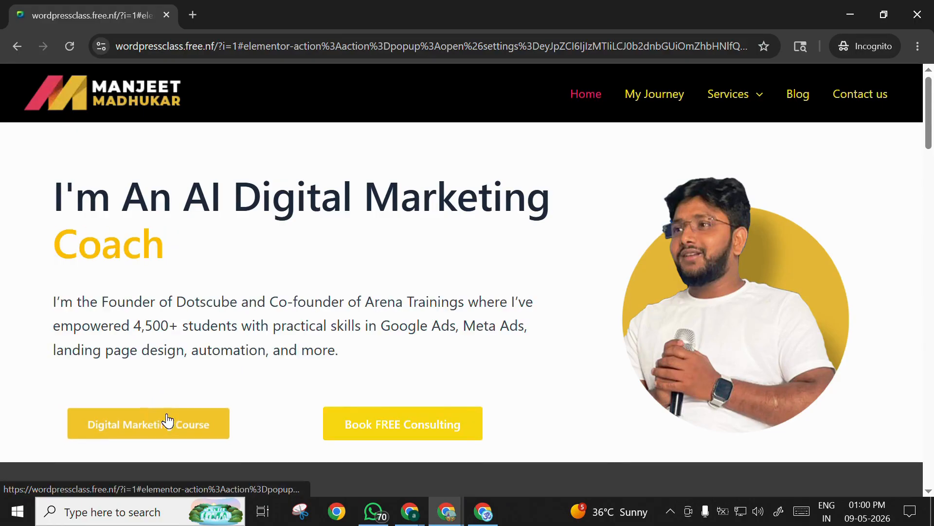
click(115, 105)
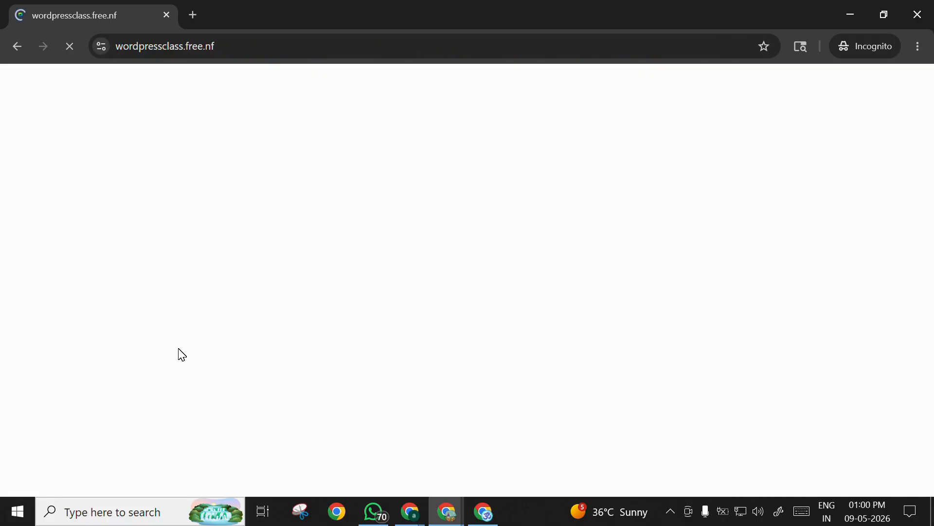
click(173, 333)
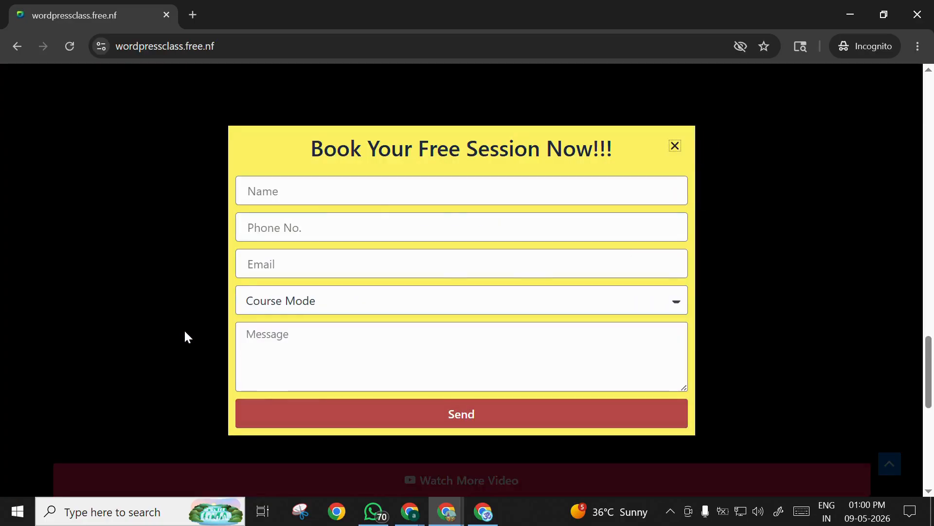
Check the open popup while scrolling the page behind it and review its Course Mode options without choosing one.
scroll(185, 336, down, 5)
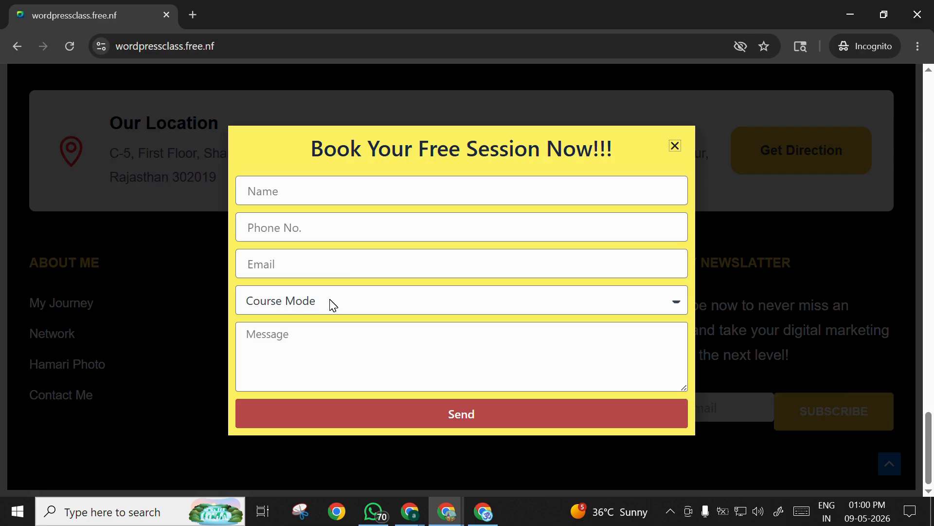
scroll(354, 263, up, 10)
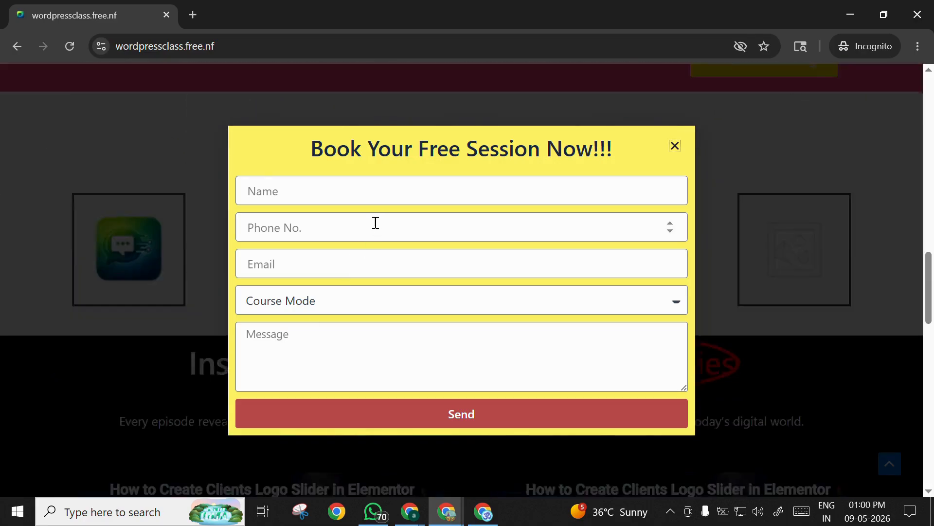
scroll(376, 223, up, 8)
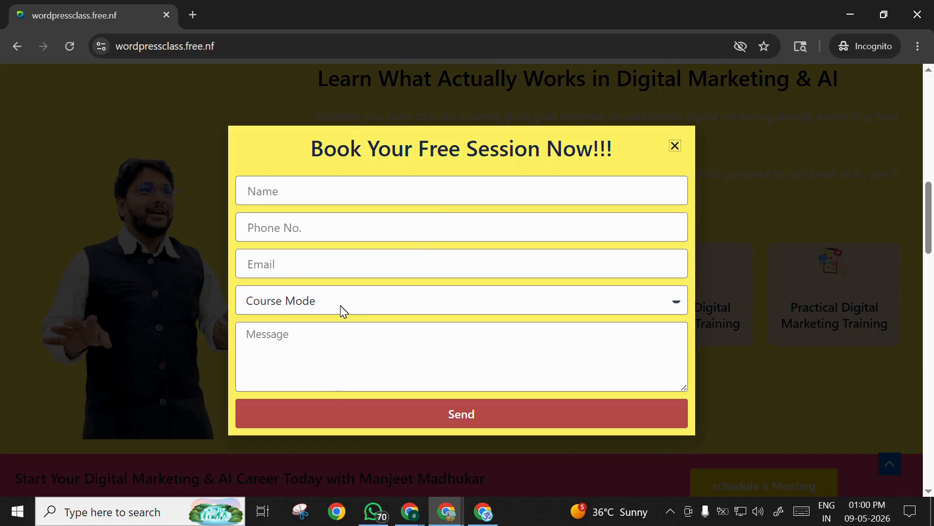
click(311, 312)
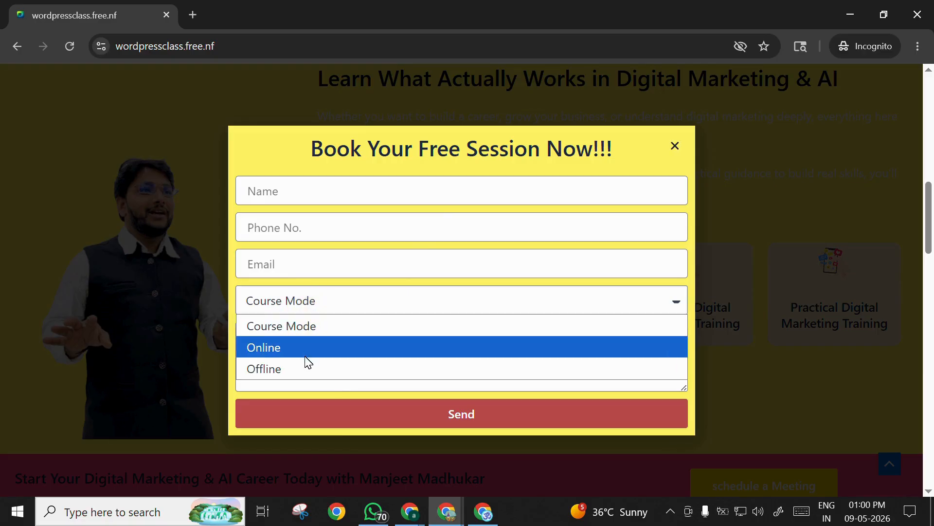
click(327, 311)
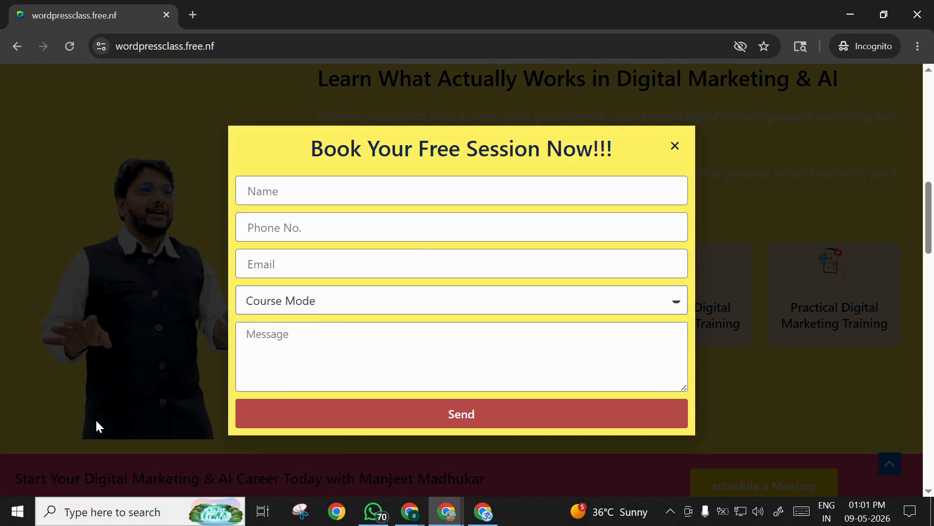